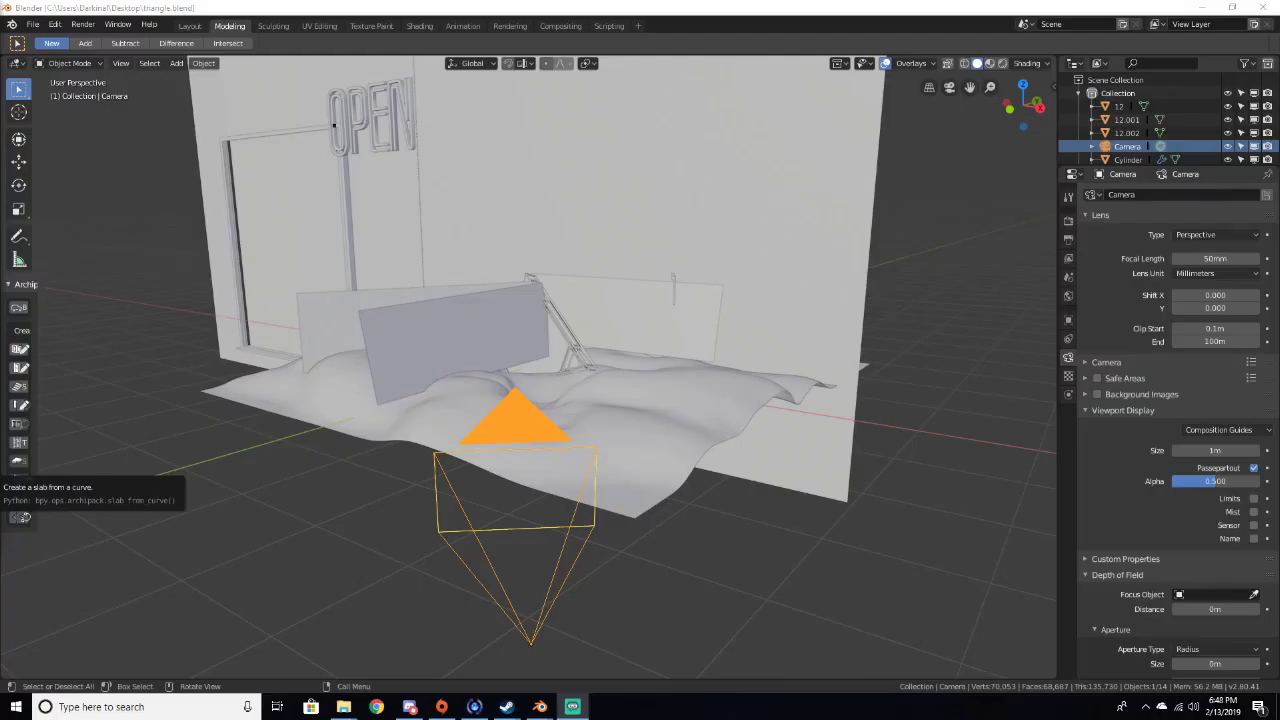
Preview the scene through the camera in rendered shading, and return the viewport to solid shading
left_click(250, 459)
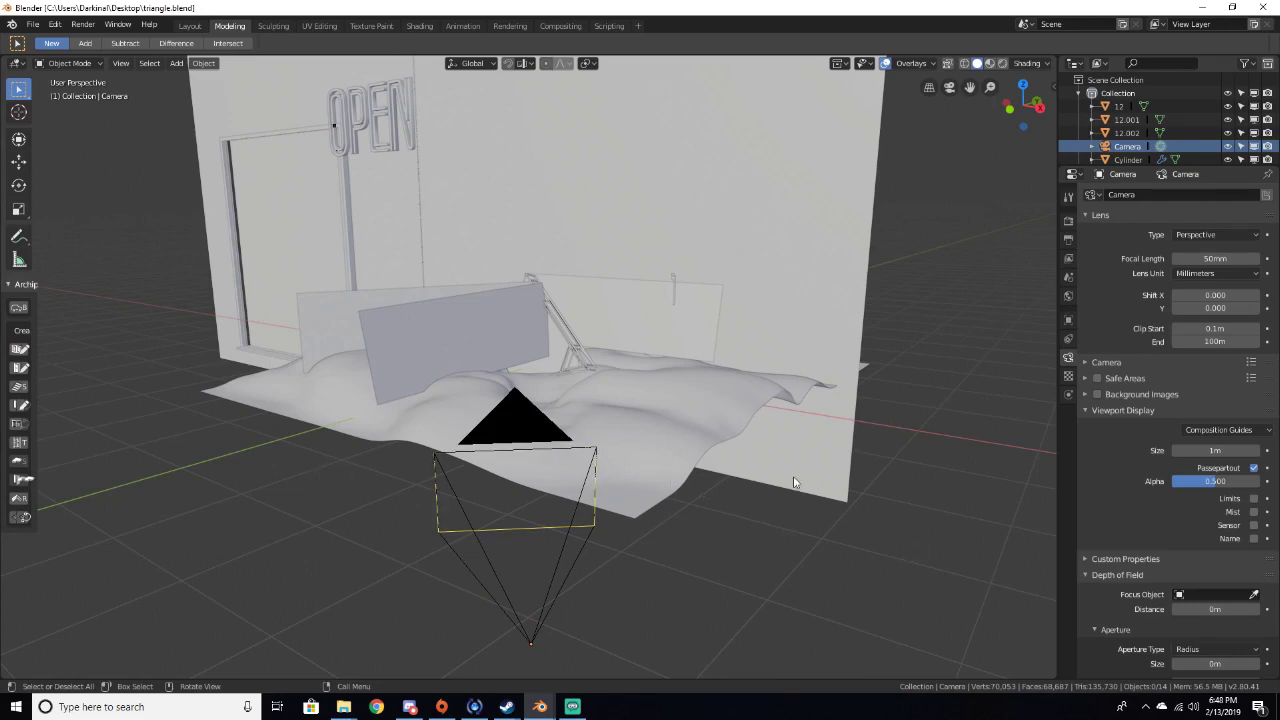
middle_click_drag(794, 483, 674, 416)
scroll(664, 432, "up", 2)
scroll(674, 415, "down", 2)
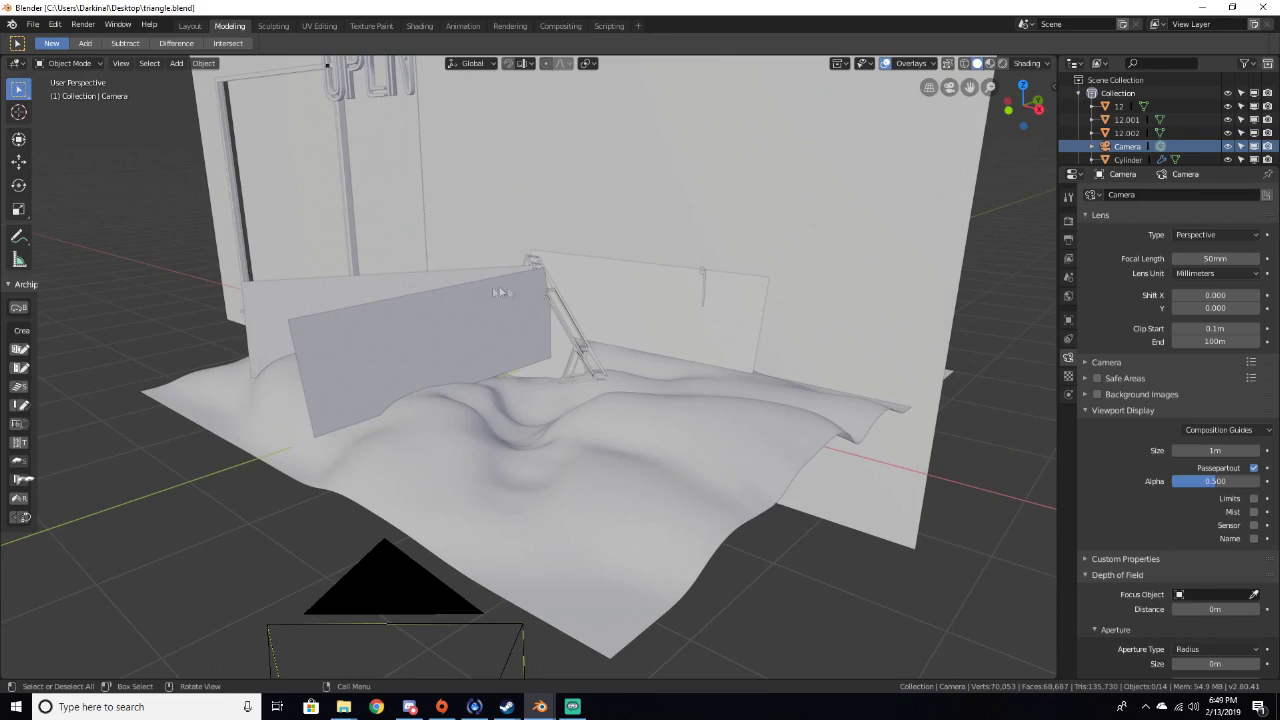
middle_click_drag(500, 289, 660, 272)
scroll(524, 346, "up", 4)
scroll(546, 311, "up", 2)
key("KP_0")
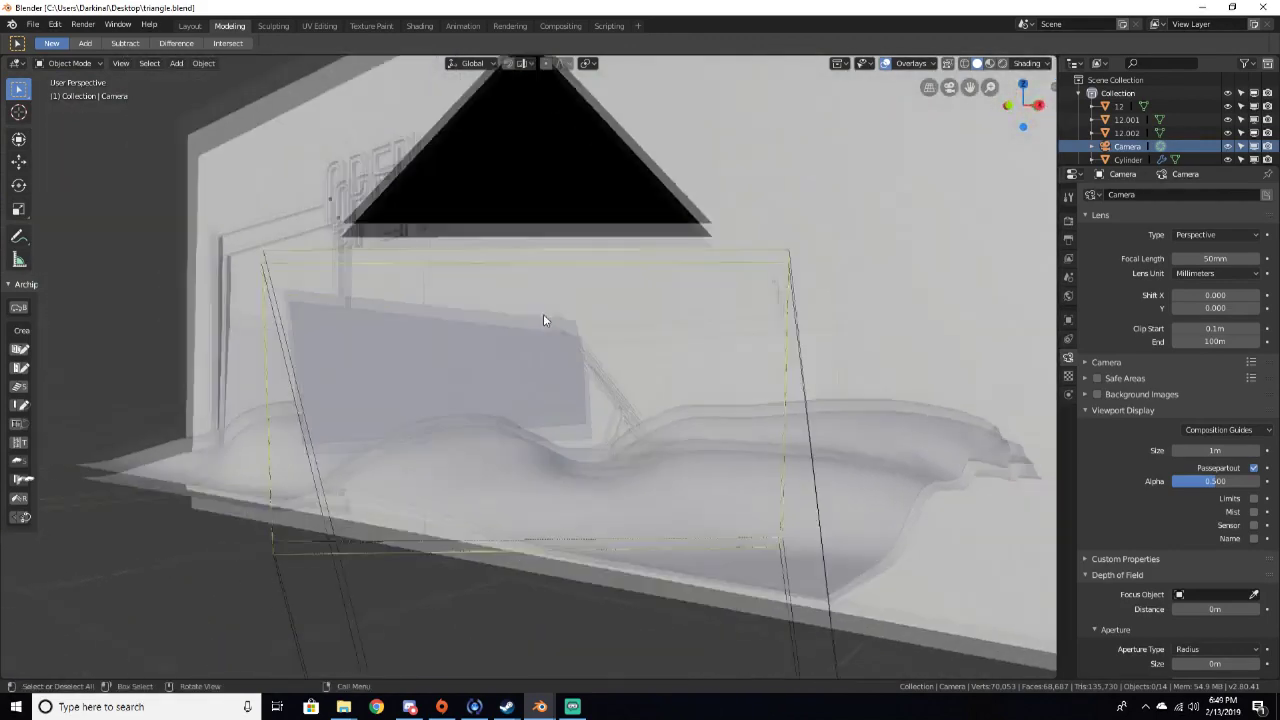
key("z")
left_click(565, 230)
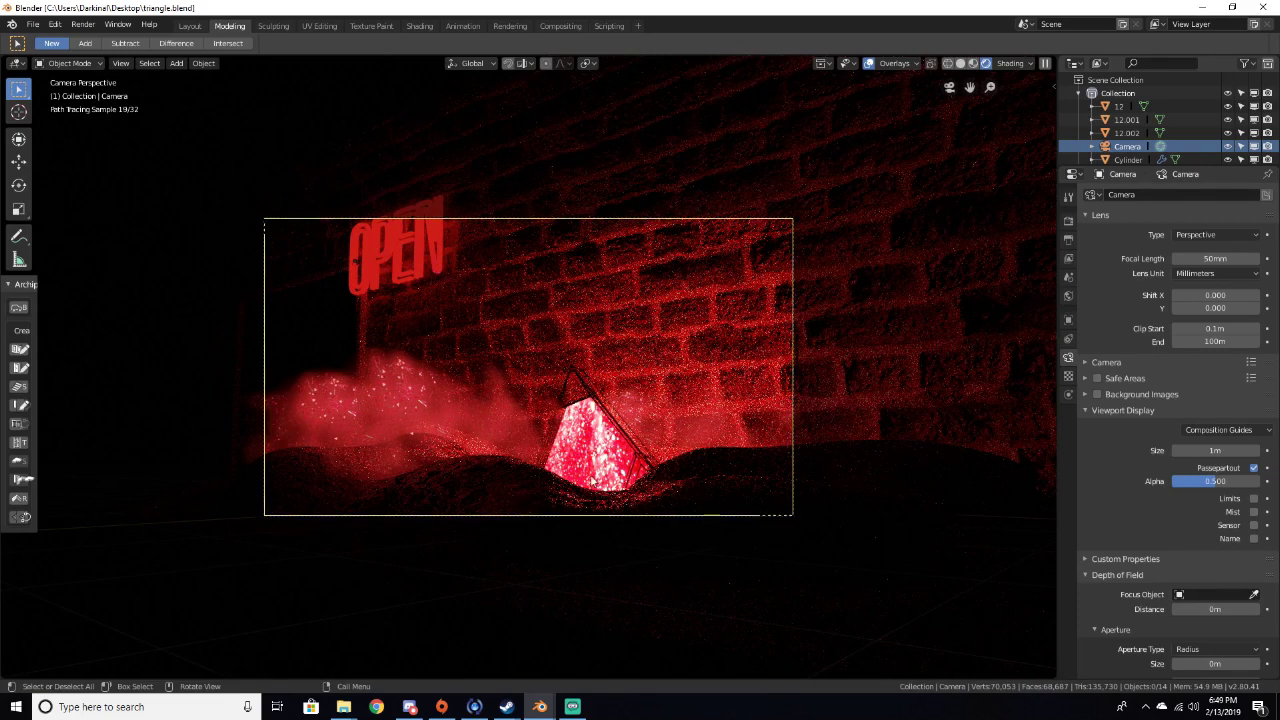
key("z")
left_click(717, 427)
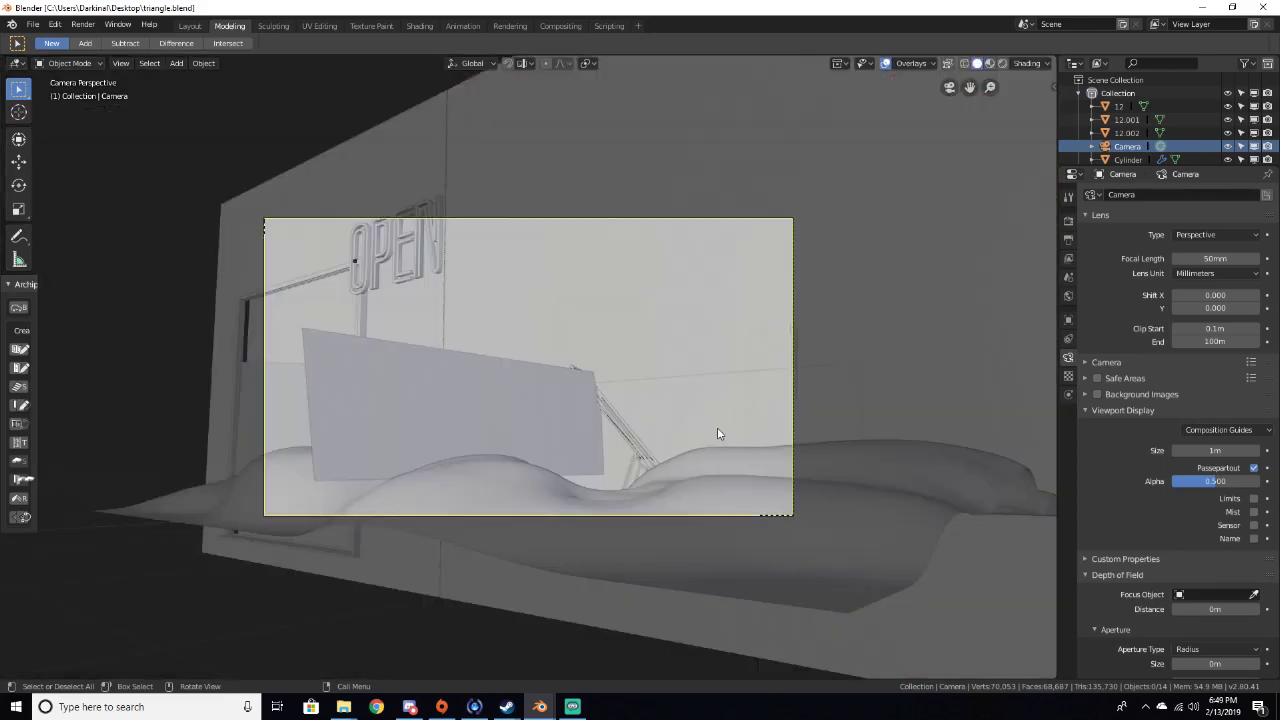
Select the camera in the scene and enable Limits in its viewport display
mouse_move(717, 427)
middle_mouse_down()
mouse_move(695, 441)
mouse_move(671, 528)
mouse_move(679, 510)
mouse_move(644, 457)
mouse_move(500, 481)
mouse_move(421, 463)
mouse_move(350, 483)
middle_mouse_up()
scroll(679, 466, "down", 4)
scroll(672, 465, "up", 6)
scroll(644, 457, "down", 5)
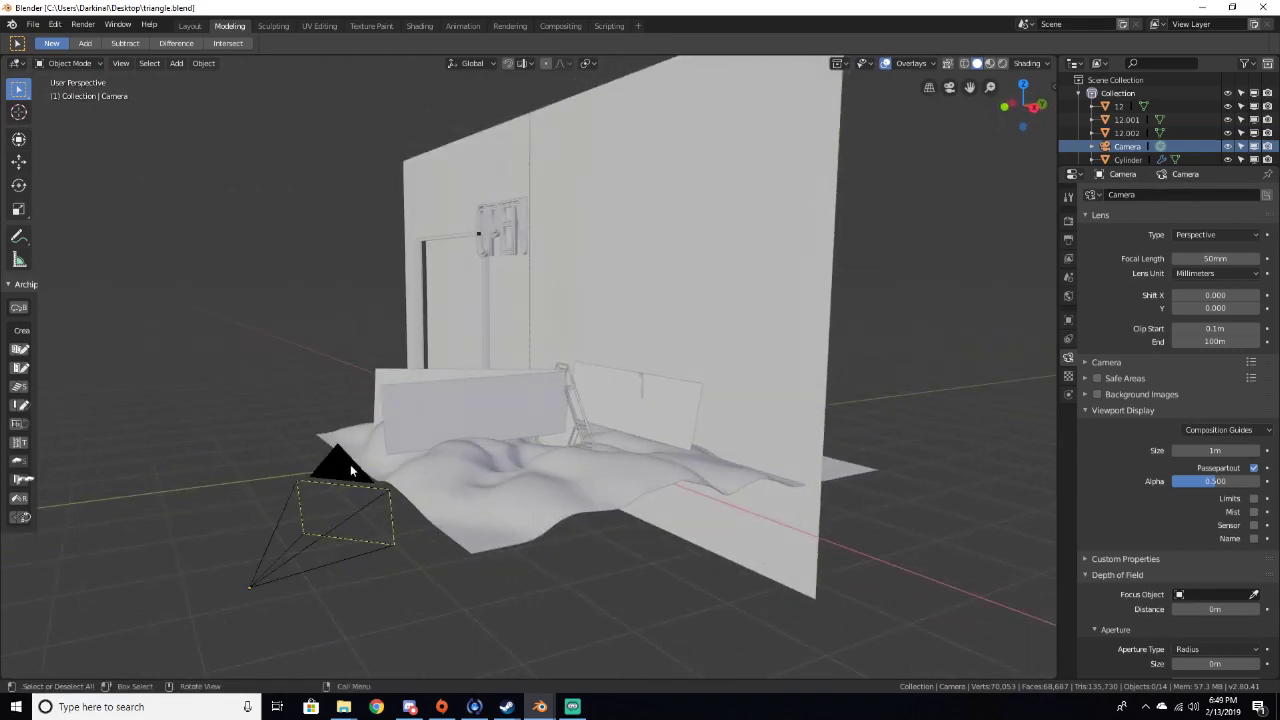
left_click(350, 464)
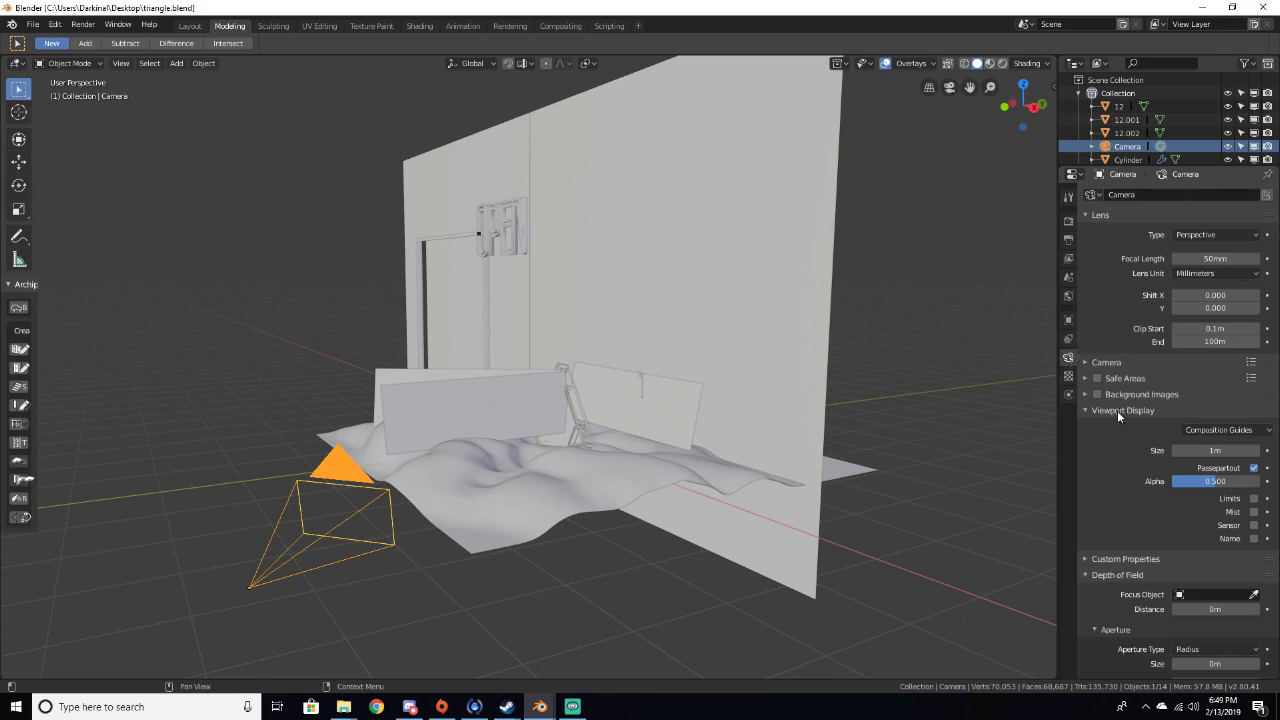
left_click(1254, 499)
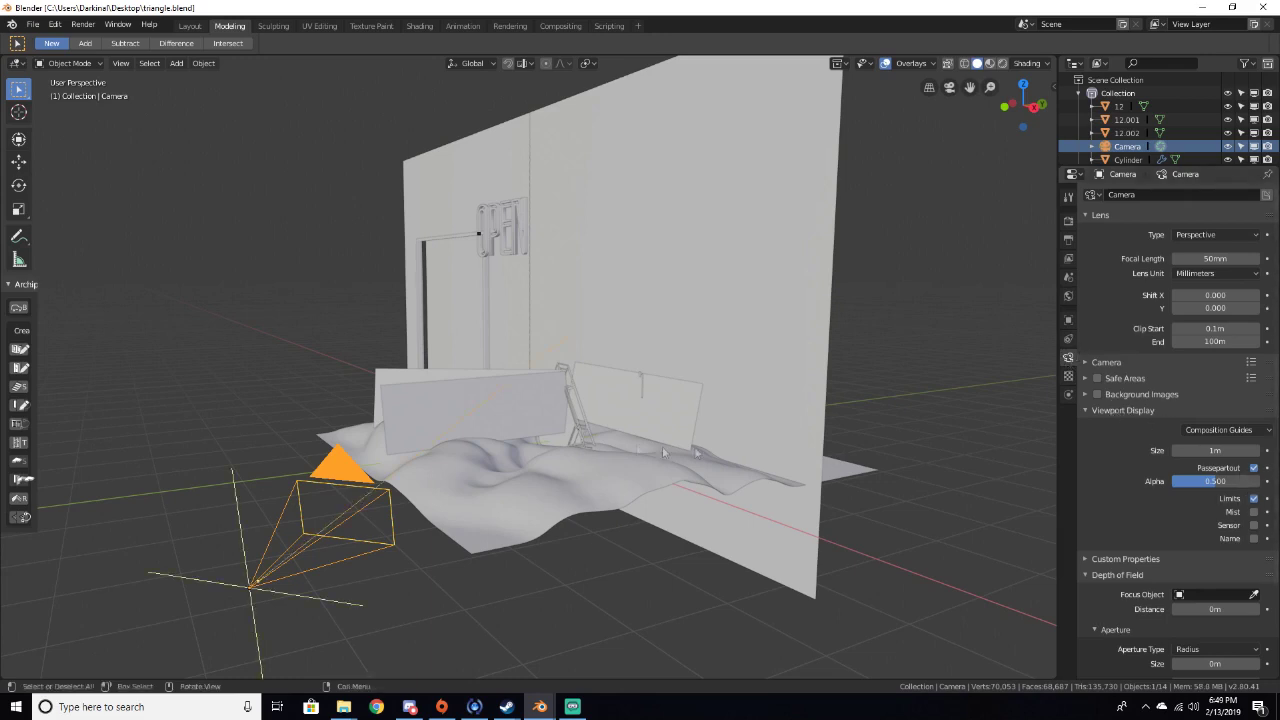
Examine the camera's limits line and focus marker from several angles around the wall and terrain
middle_click_drag(662, 446, 460, 473)
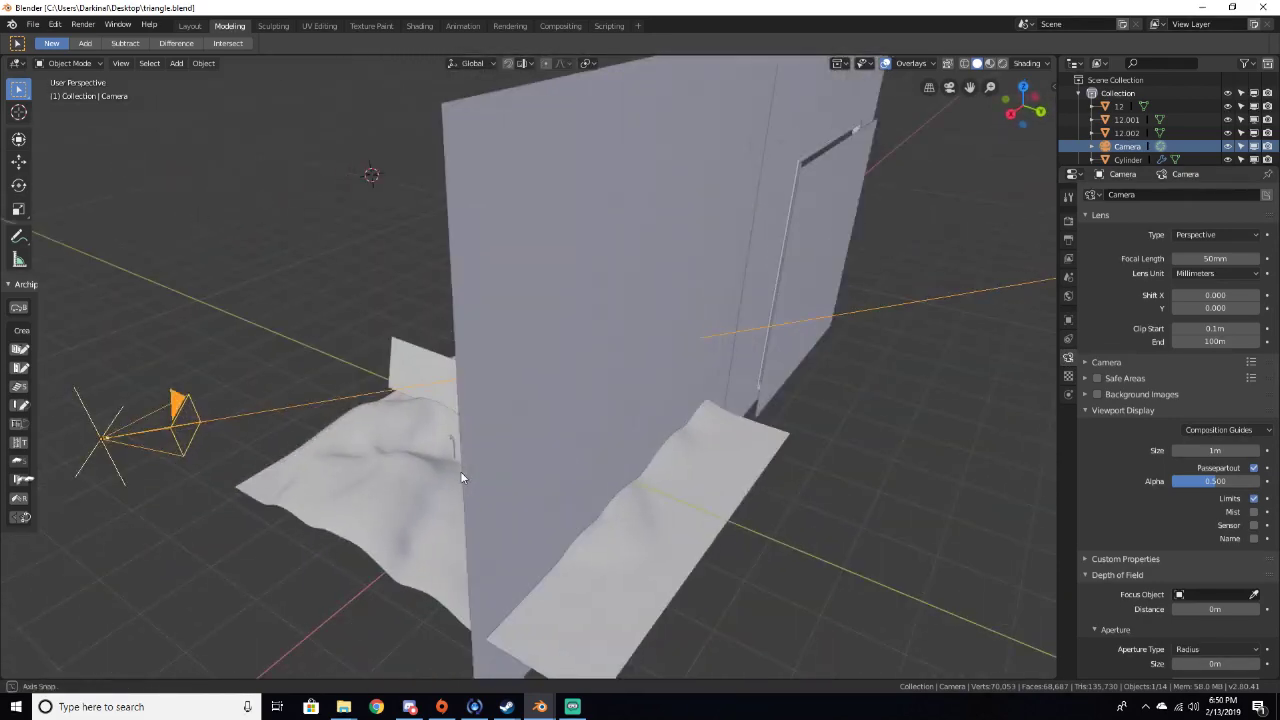
scroll(460, 473, "down", 3)
middle_click_drag(820, 410, 722, 398)
scroll(761, 393, "down", 5)
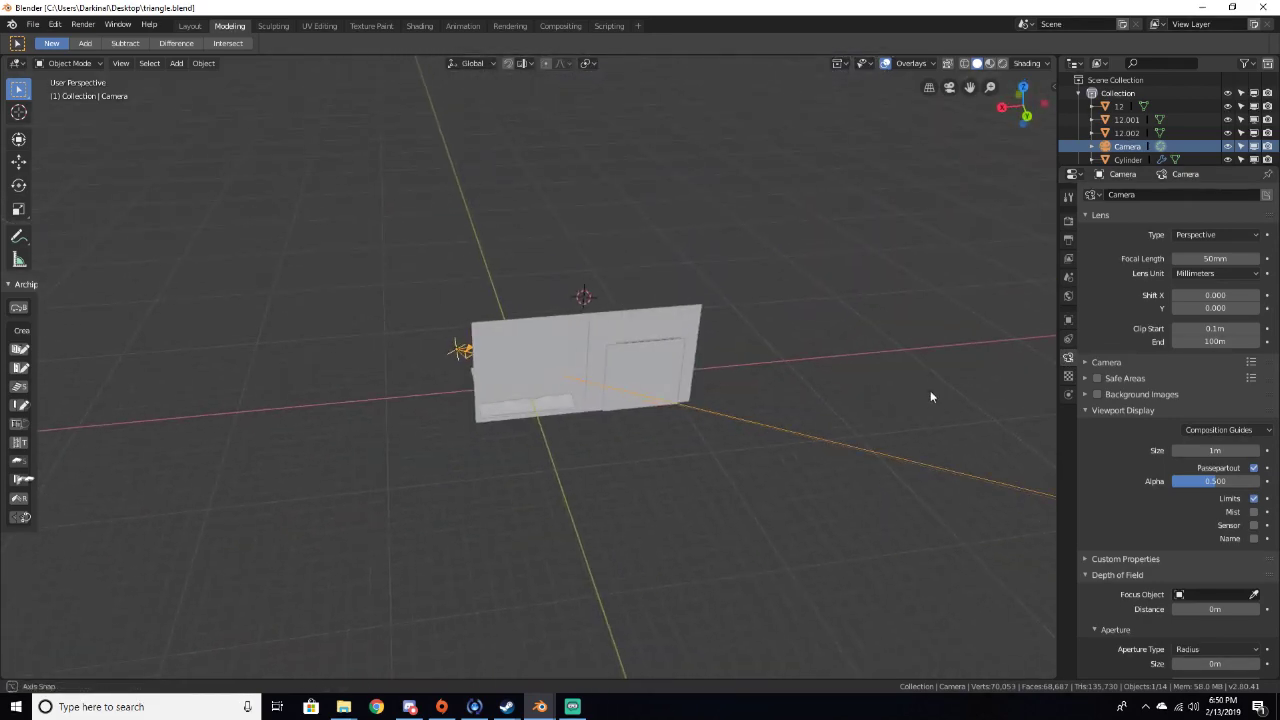
scroll(930, 391, "down", 8)
scroll(867, 445, "up", 3)
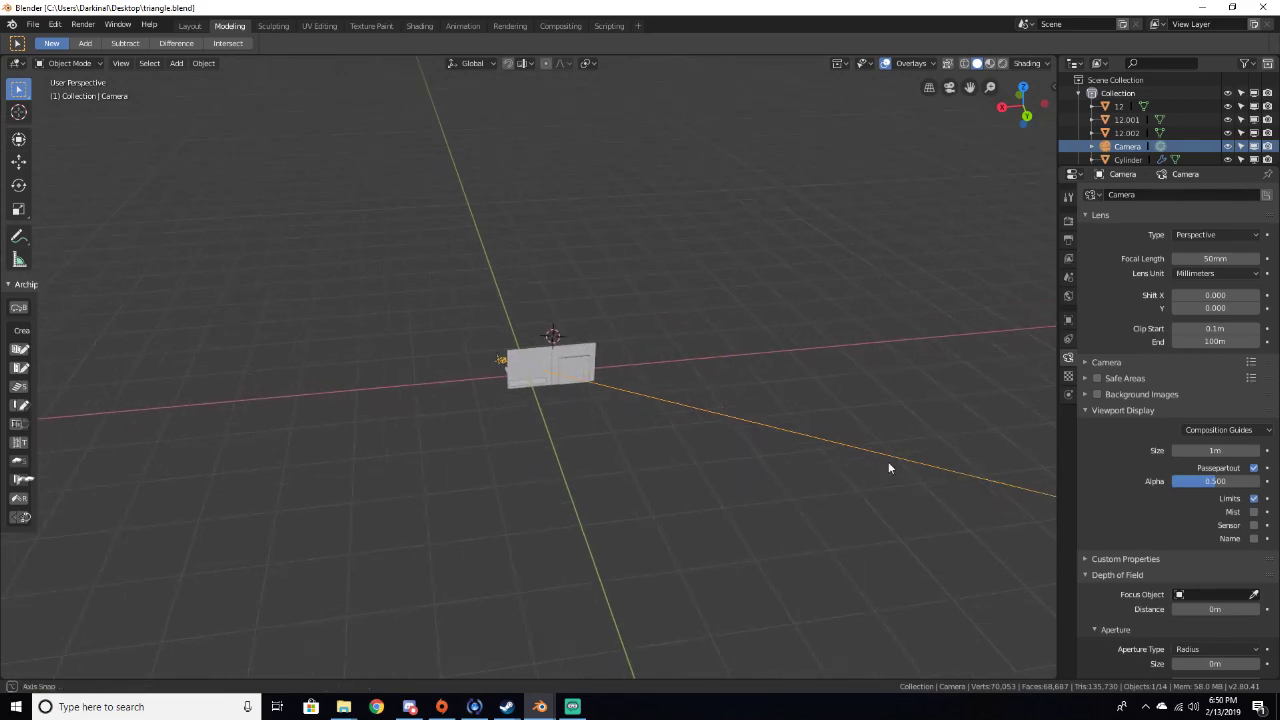
scroll(888, 461, "up", 10)
middle_click_drag(883, 463, 912, 454)
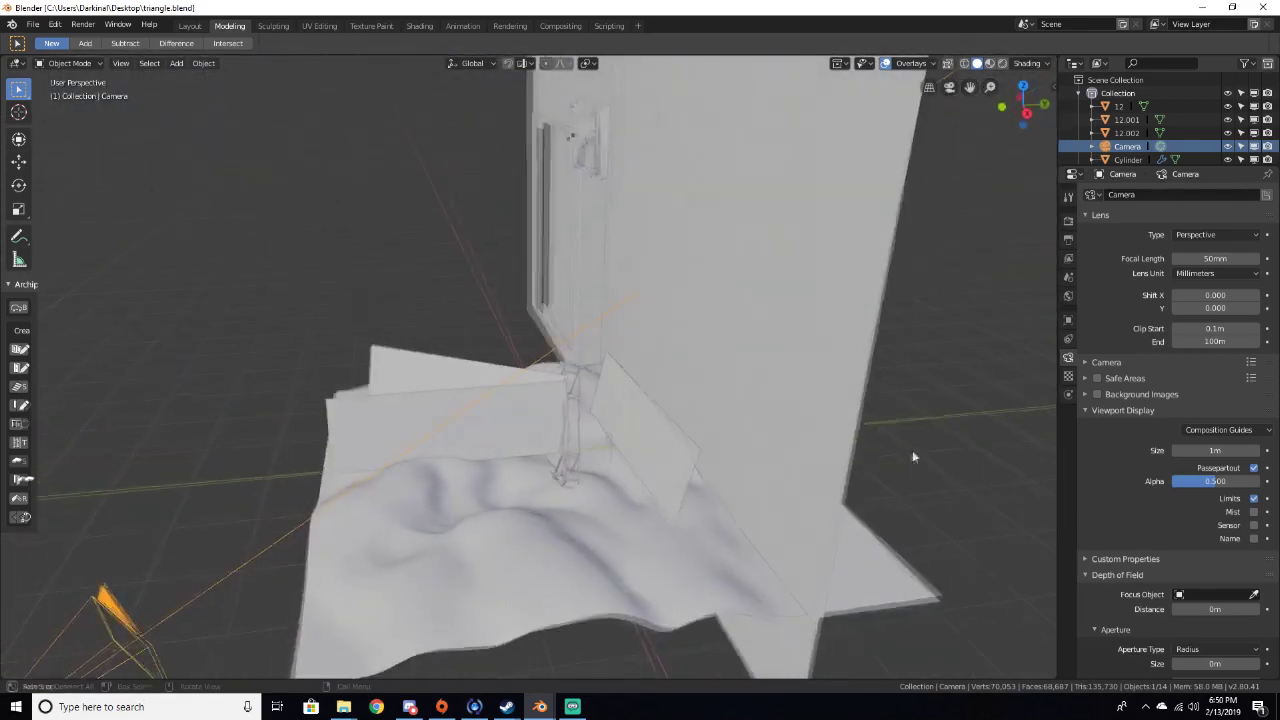
scroll(912, 454, "down", 5)
middle_click_drag(660, 400, 694, 380)
scroll(605, 414, "up", 4)
scroll(605, 414, "down", 6)
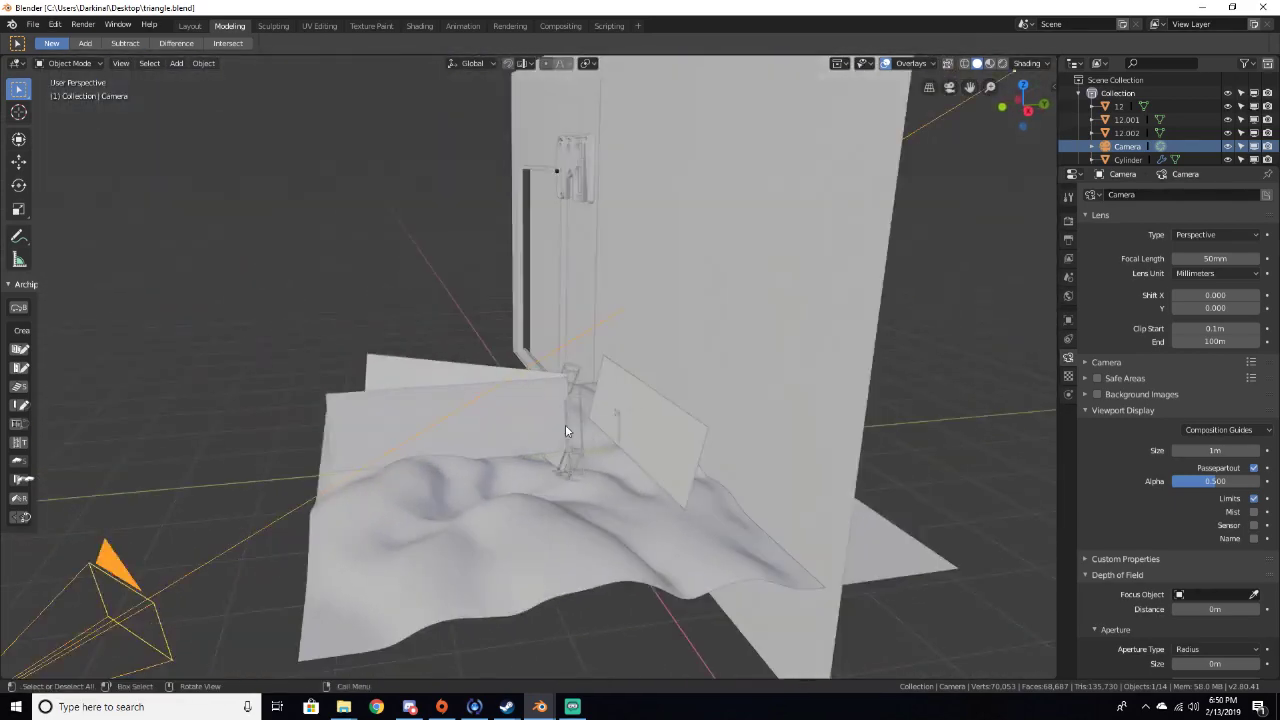
middle_click_drag(565, 424, 820, 227)
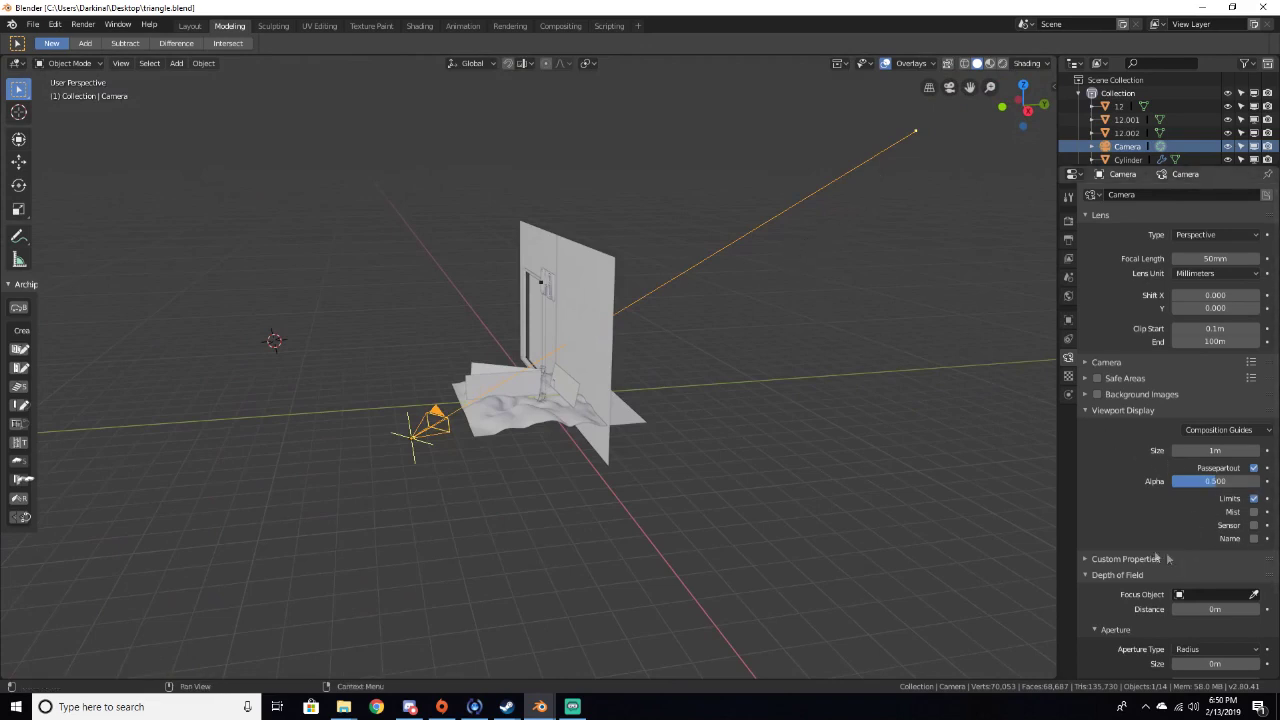
scroll(692, 442, "up", 6)
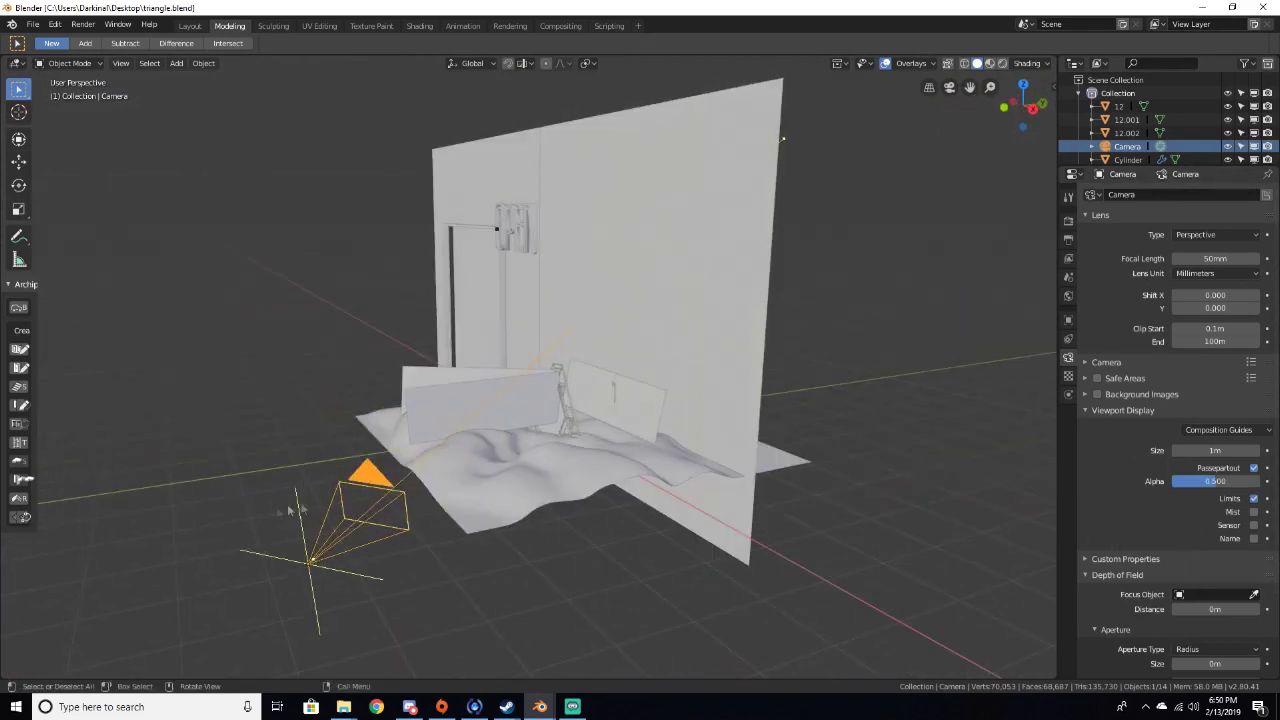
middle_click_drag(310, 550, 385, 493)
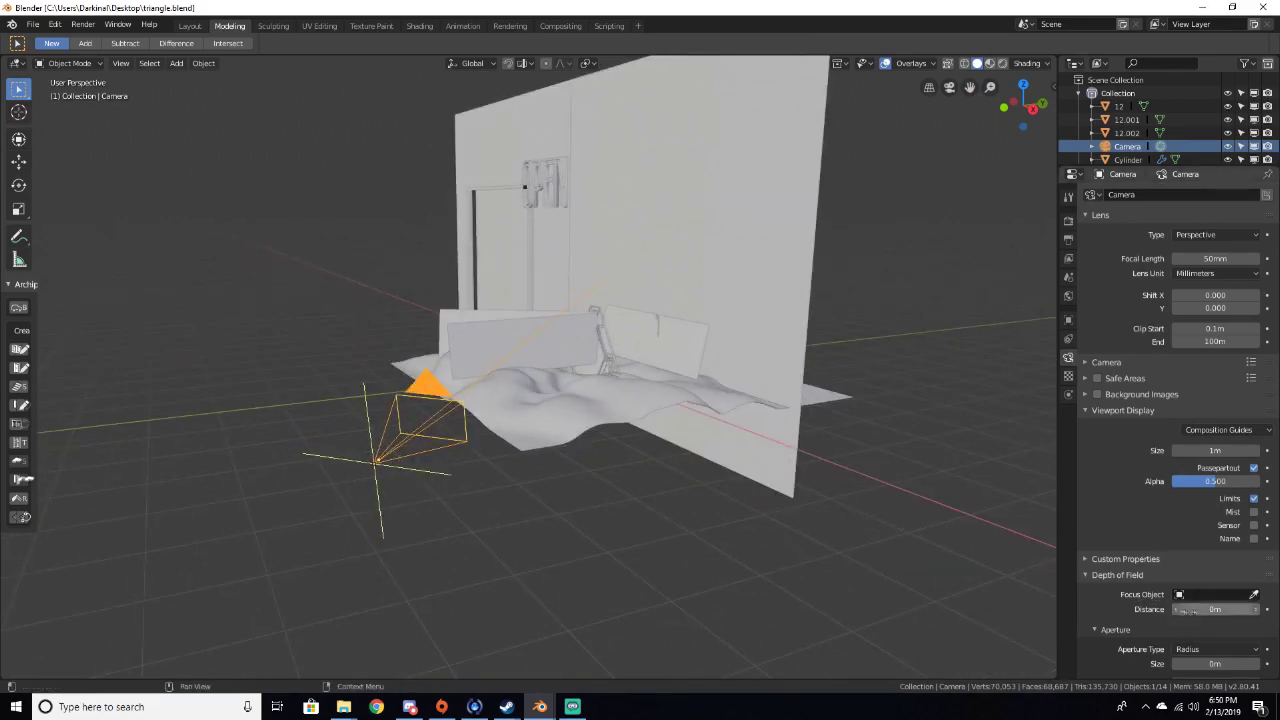
Try a depth of field distance of about 7 m for the camera, and reset it to 0 m
middle_click_drag(846, 540, 774, 556)
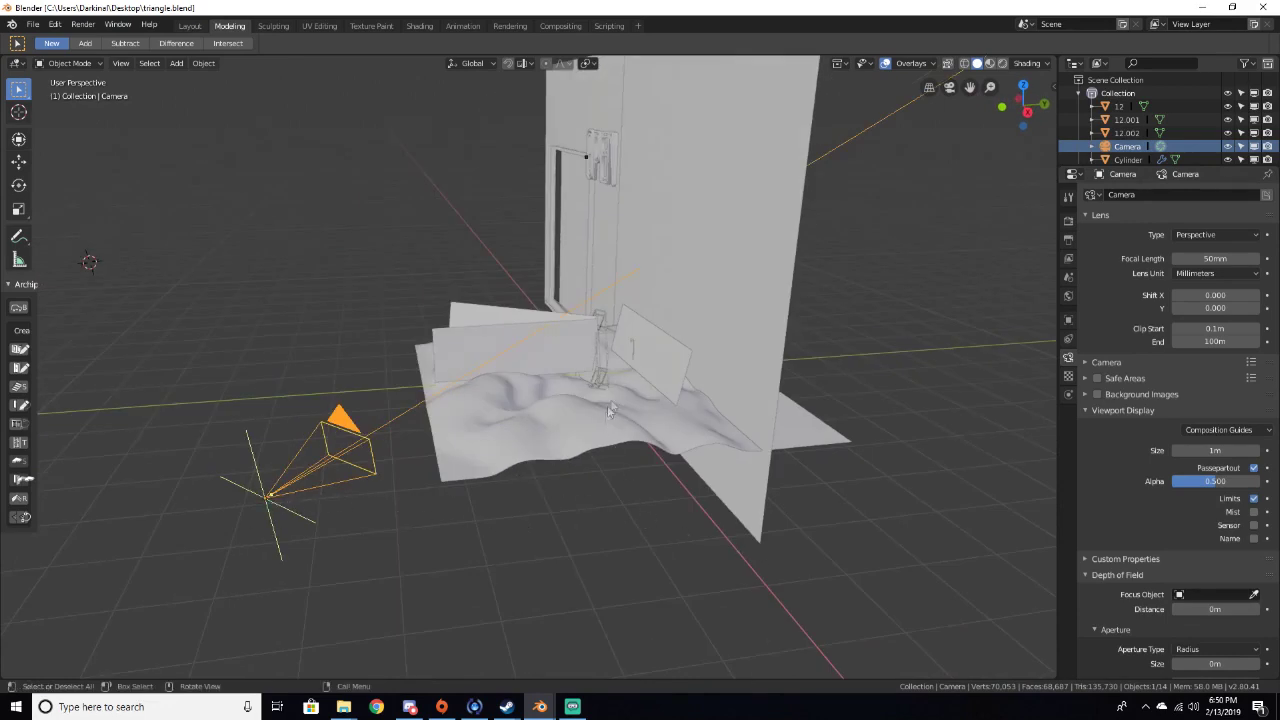
left_click_drag(1208, 609, 1268, 609)
middle_click_drag(877, 520, 980, 540)
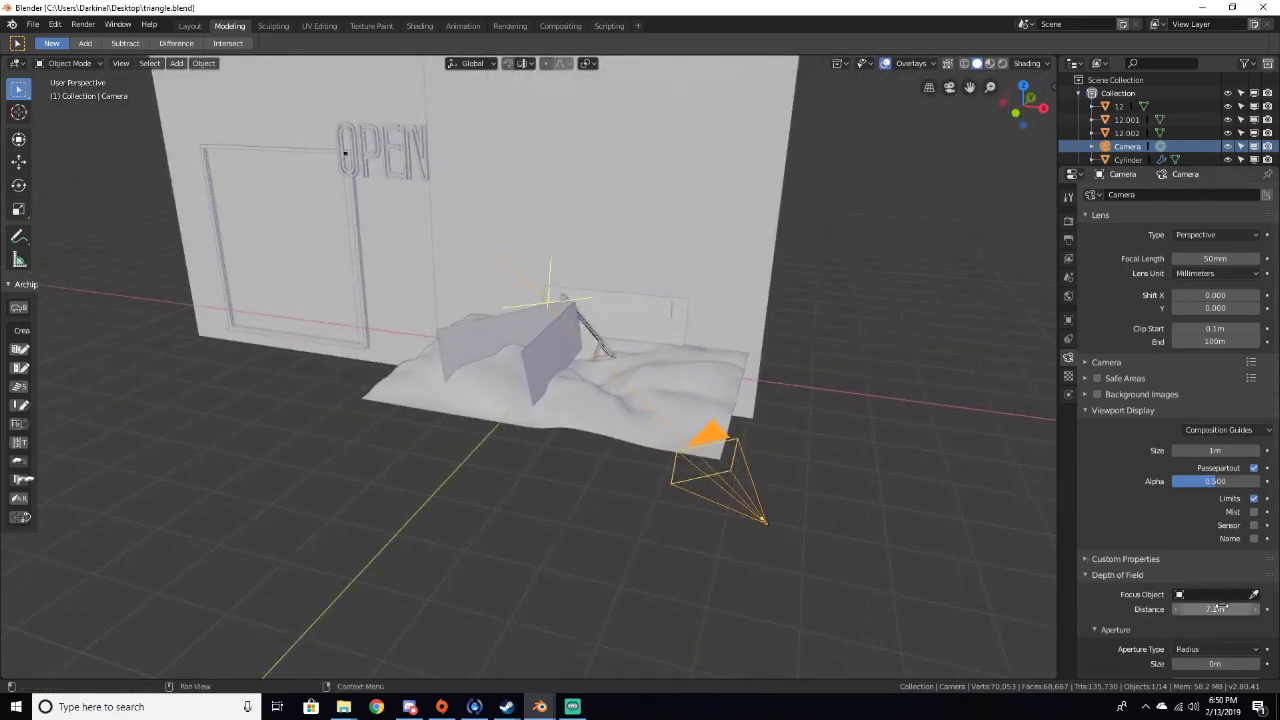
left_click(1224, 607)
type("0m")
key("Return")
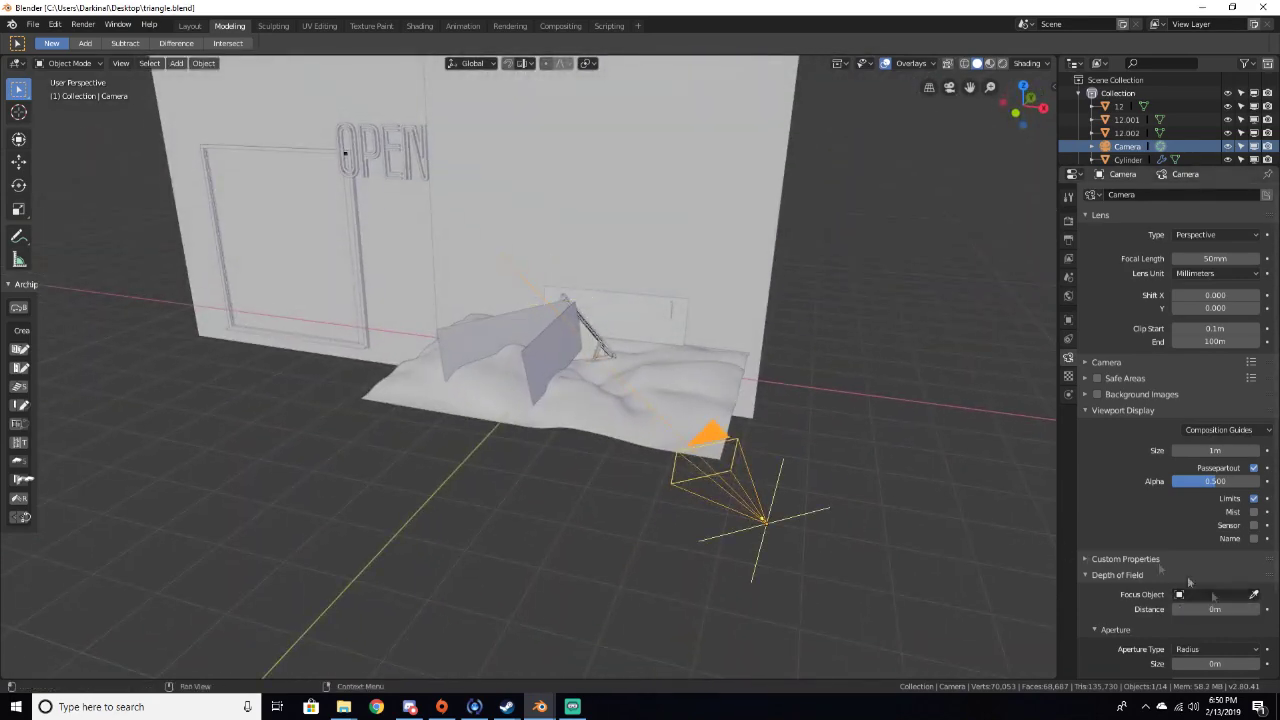
Set Cylinder as the focus object for the camera's depth of field
middle_click_drag(871, 428, 514, 461)
scroll(722, 405, "up", 5)
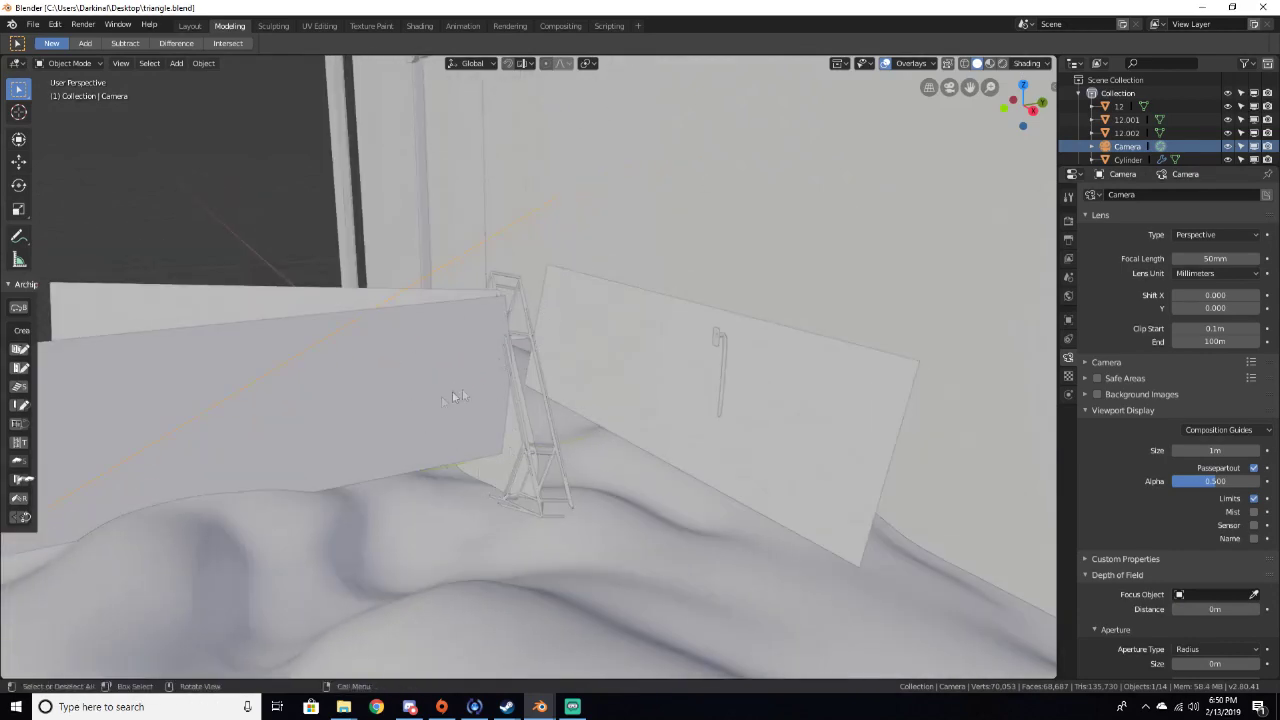
scroll(453, 397, "down", 8)
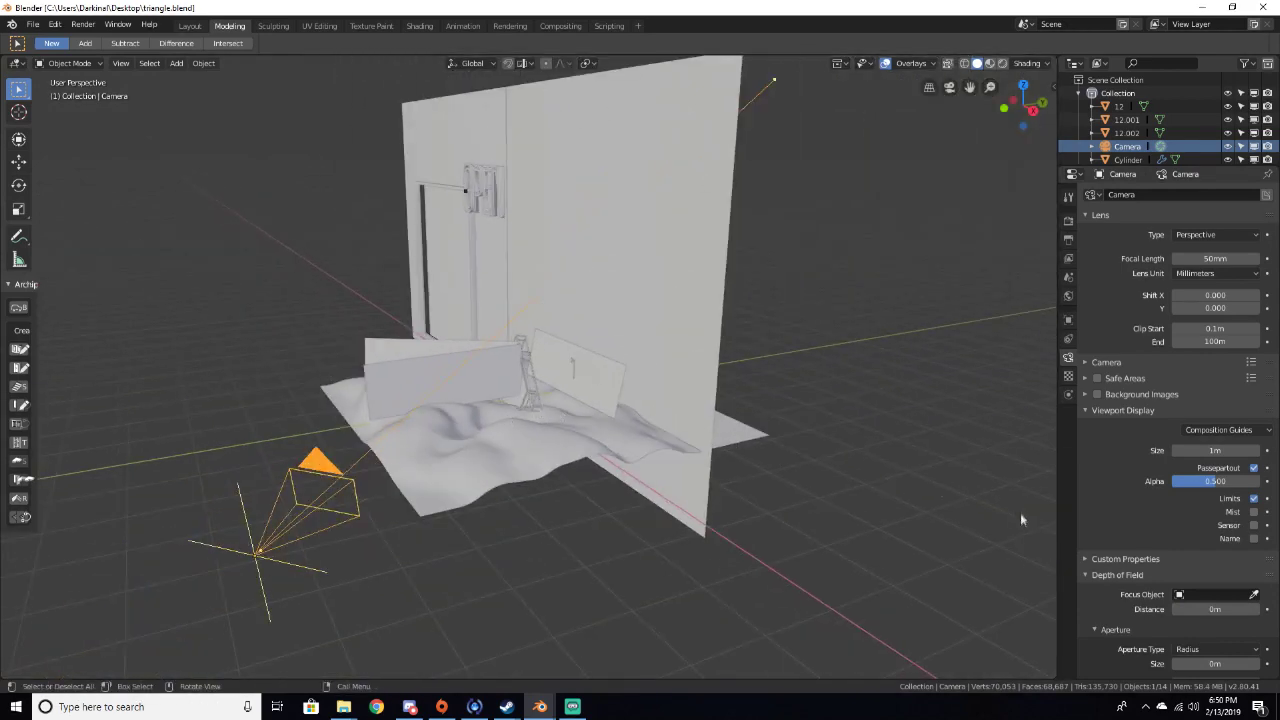
left_click(1212, 594)
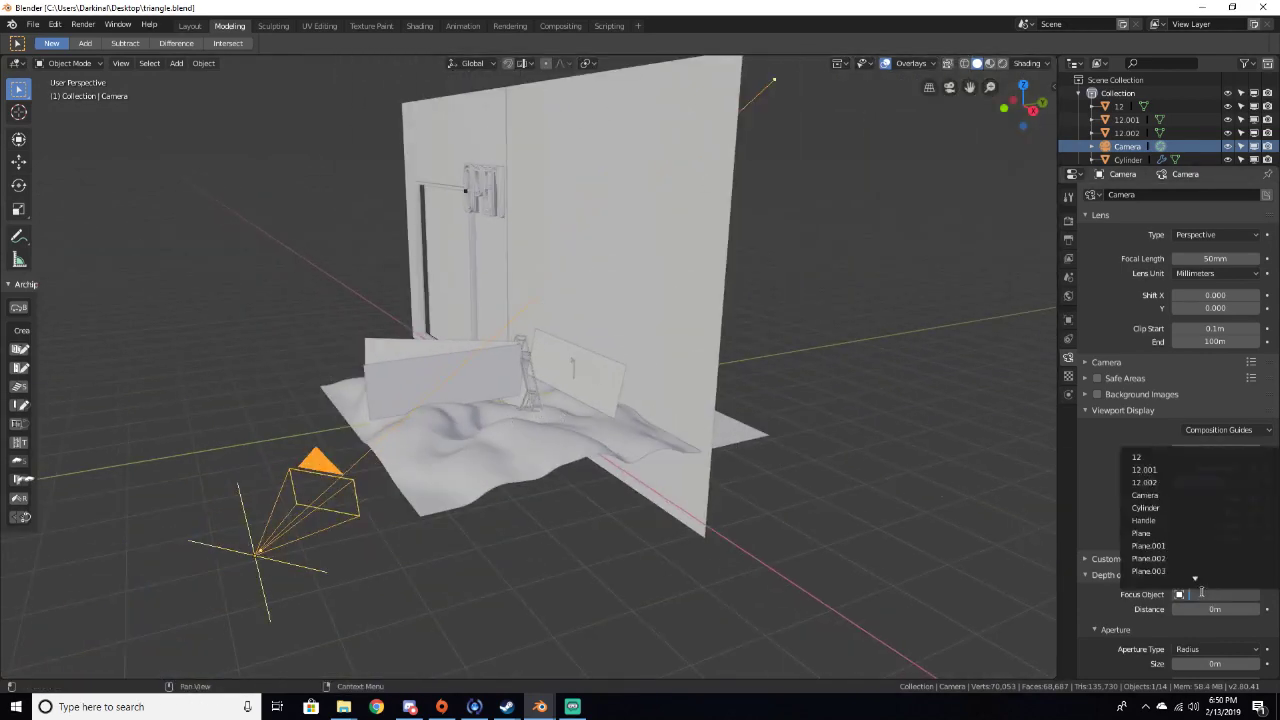
left_click(1169, 505)
Check the focus marker near the Cylinder, preview the camera view in rendered shading, and return to solid shading
mouse_move(820, 428)
middle_mouse_down()
mouse_move(686, 443)
mouse_move(650, 470)
mouse_move(684, 440)
mouse_move(797, 434)
middle_mouse_up()
scroll(522, 433, "up", 5)
middle_click_drag(522, 433, 370, 454)
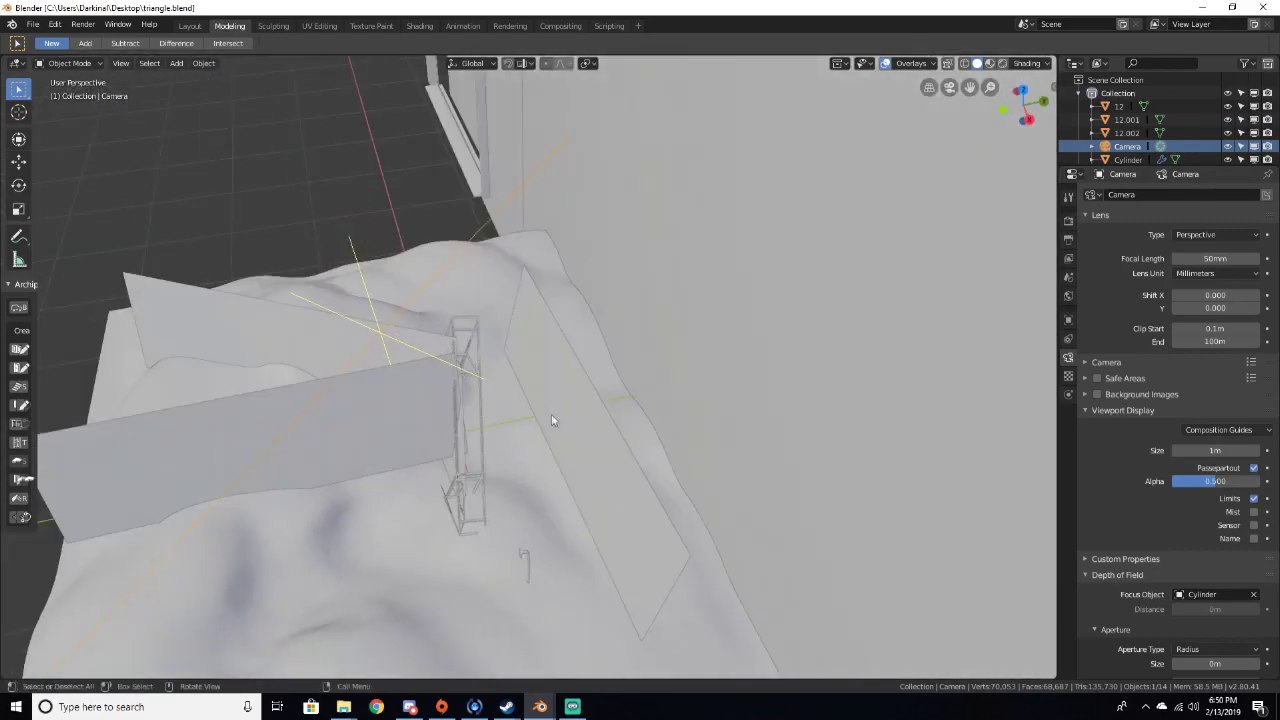
scroll(1170, 420, "down", 3)
key("KP_0")
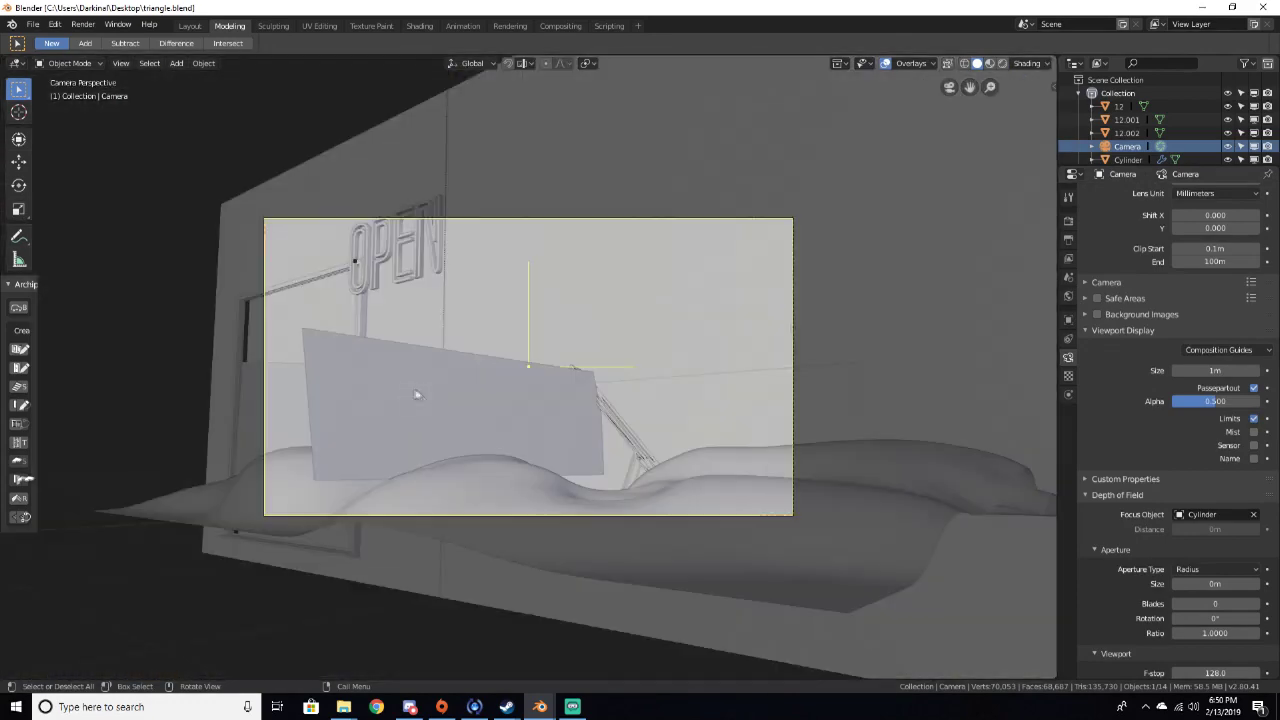
left_click(449, 319)
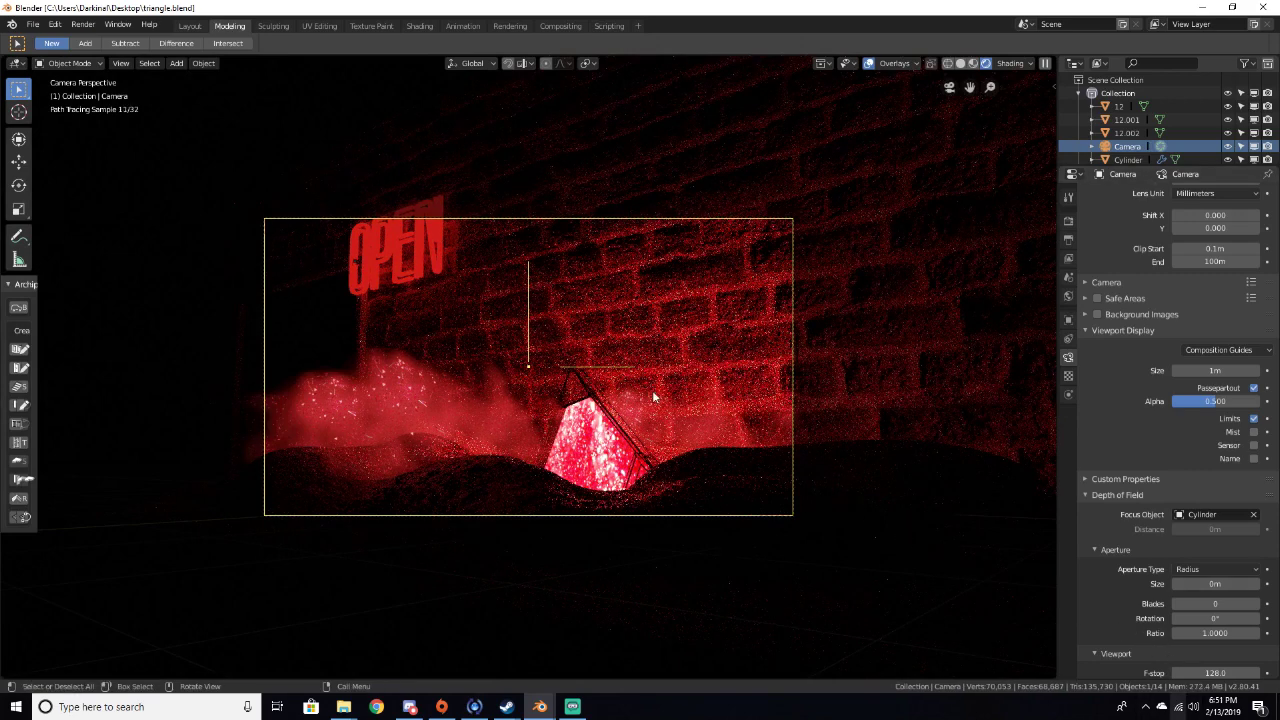
key("z")
left_click(748, 392)
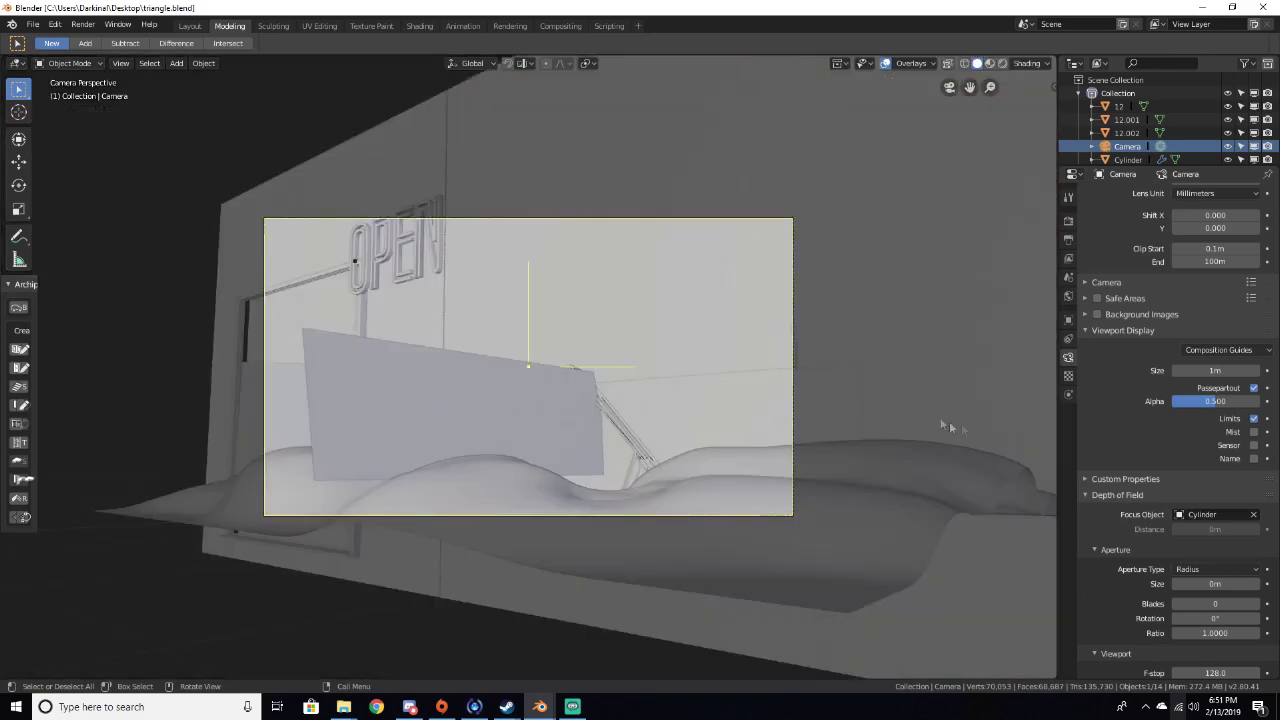
Switch the camera view to rendered shading and set the depth of field aperture size to 0.02 m
scroll(1128, 569, "down", 1)
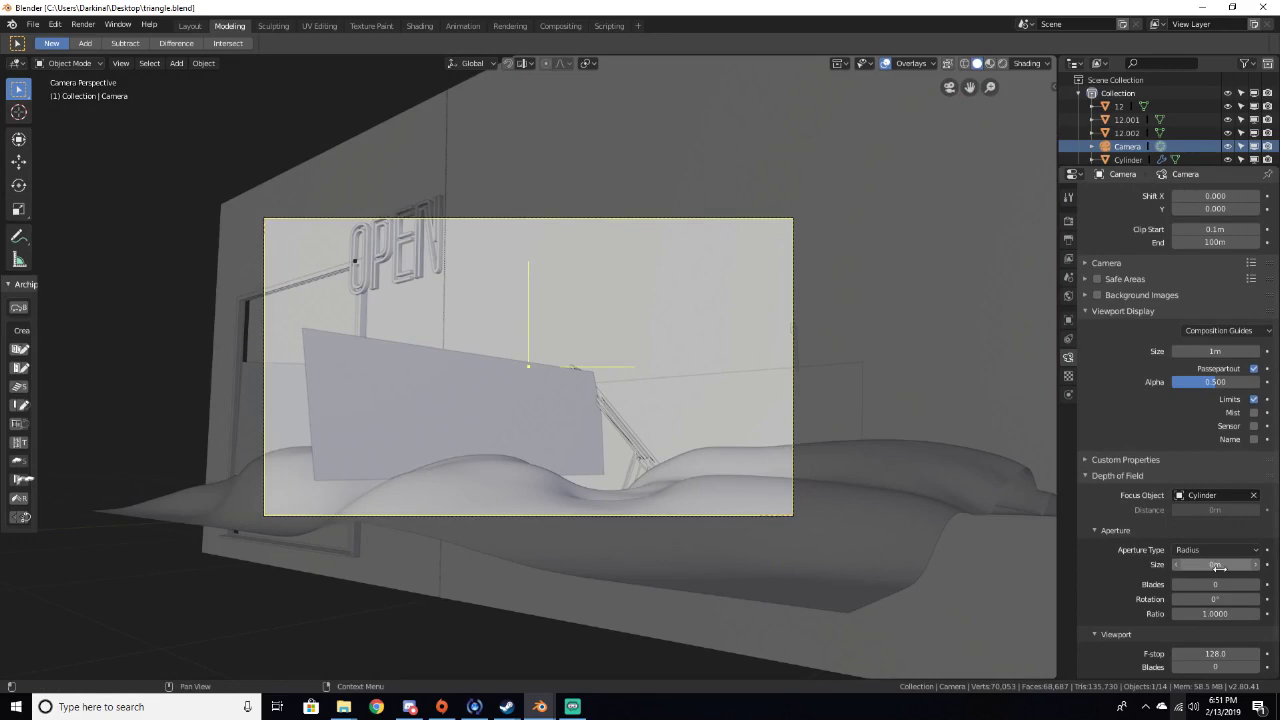
key("z")
left_click(495, 296)
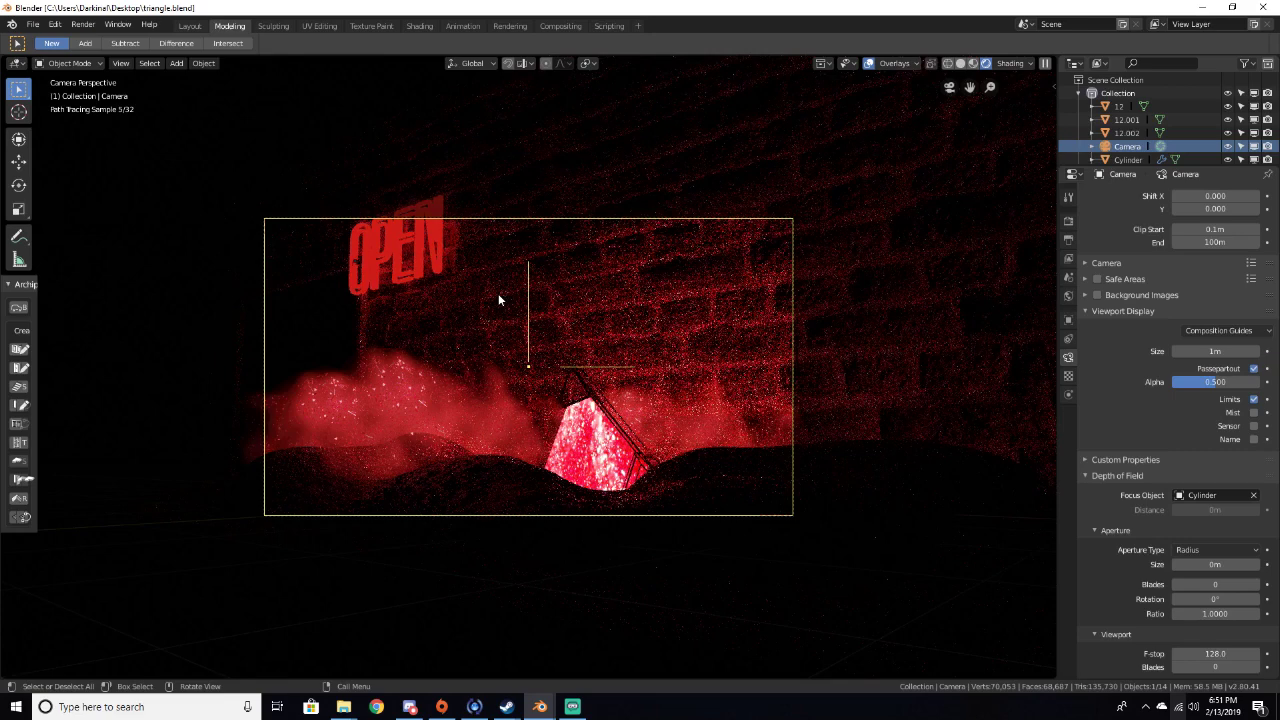
left_click(1197, 564)
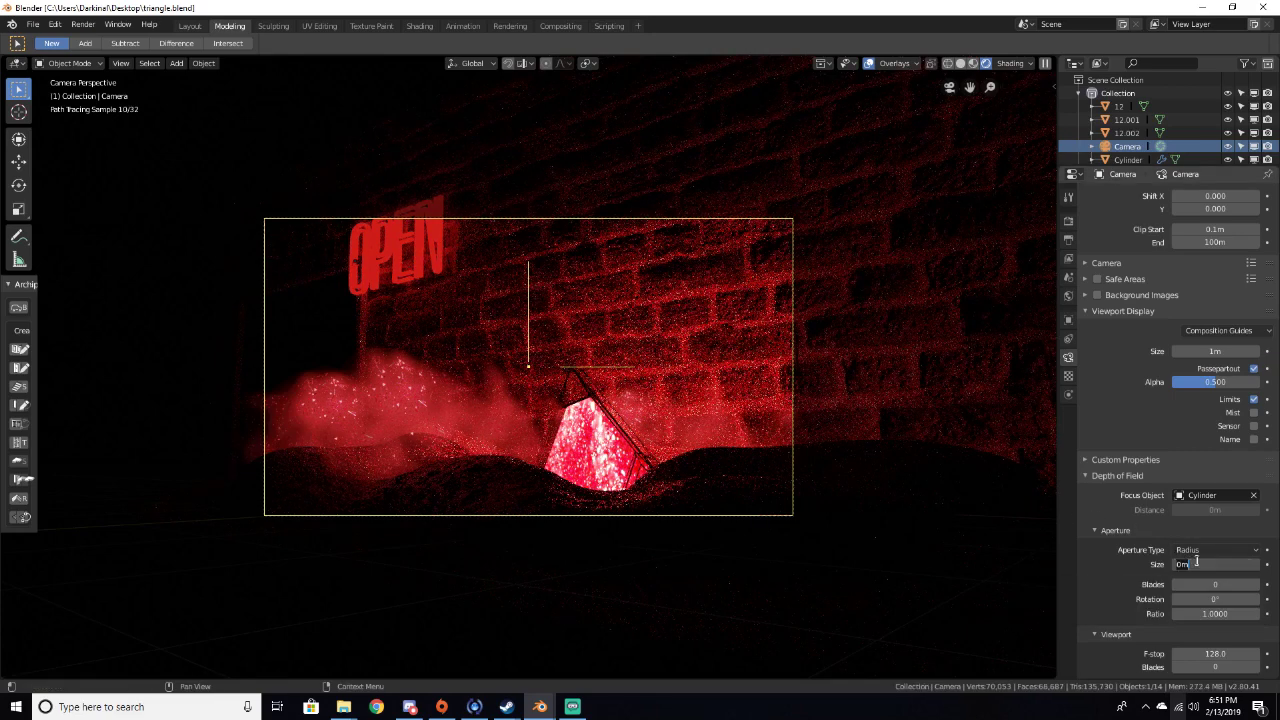
type(".02")
key("Return")
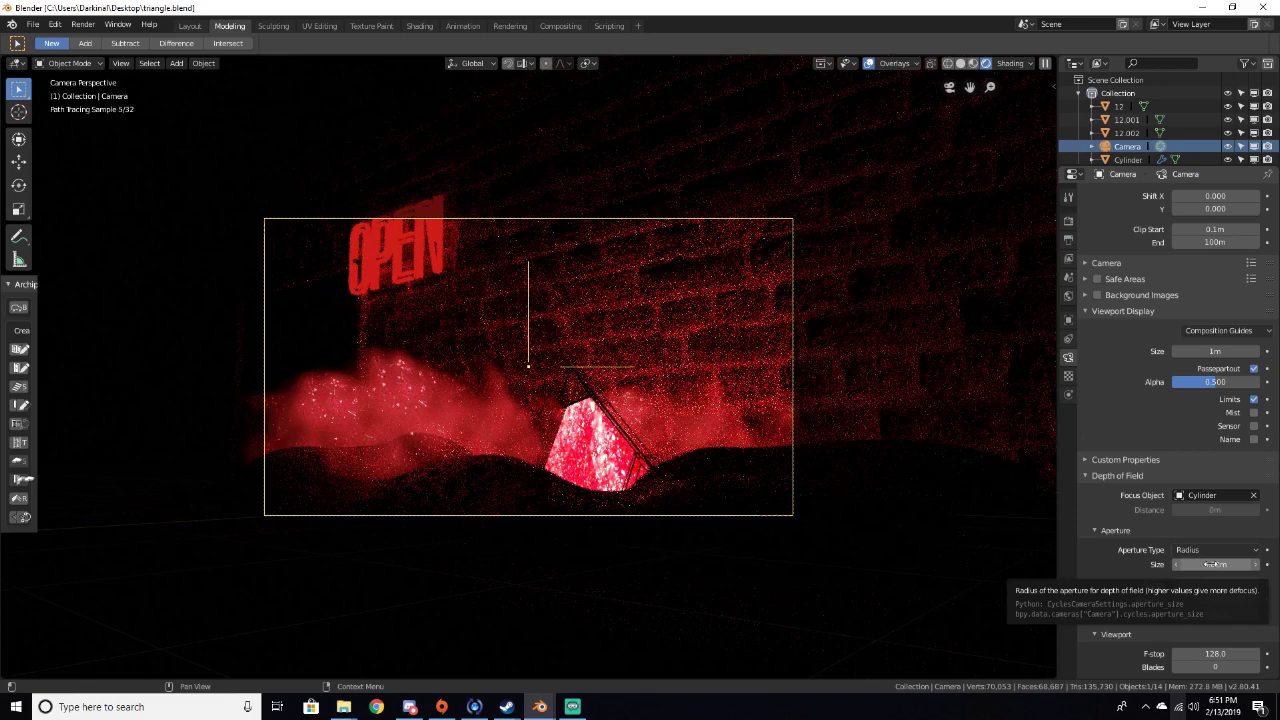
Increase the camera's depth of field aperture size to 0.03 m
left_click(1210, 564)
key("ctrl+a")
type(".03")
key("Return")
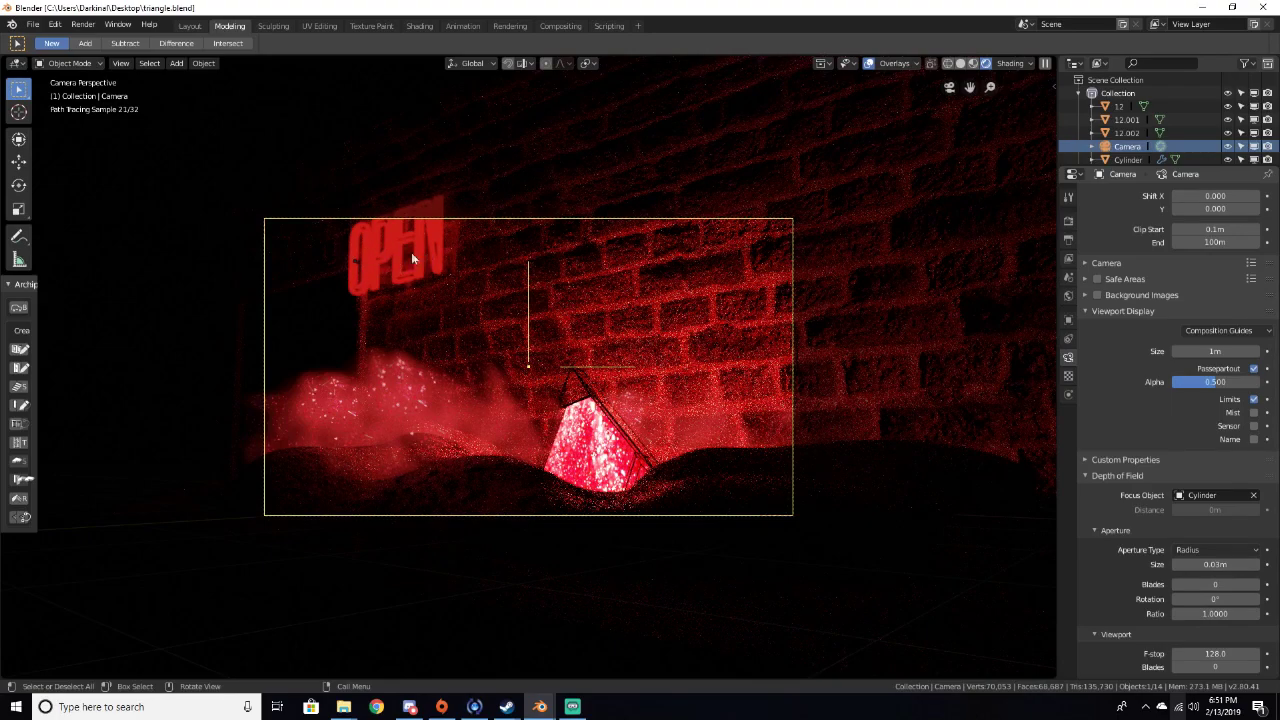
Examine the blur on the OPEN sign and the sharpness around the glowing triangle in the rendered camera view
scroll(411, 252, "up", 5)
scroll(410, 233, "down", 1)
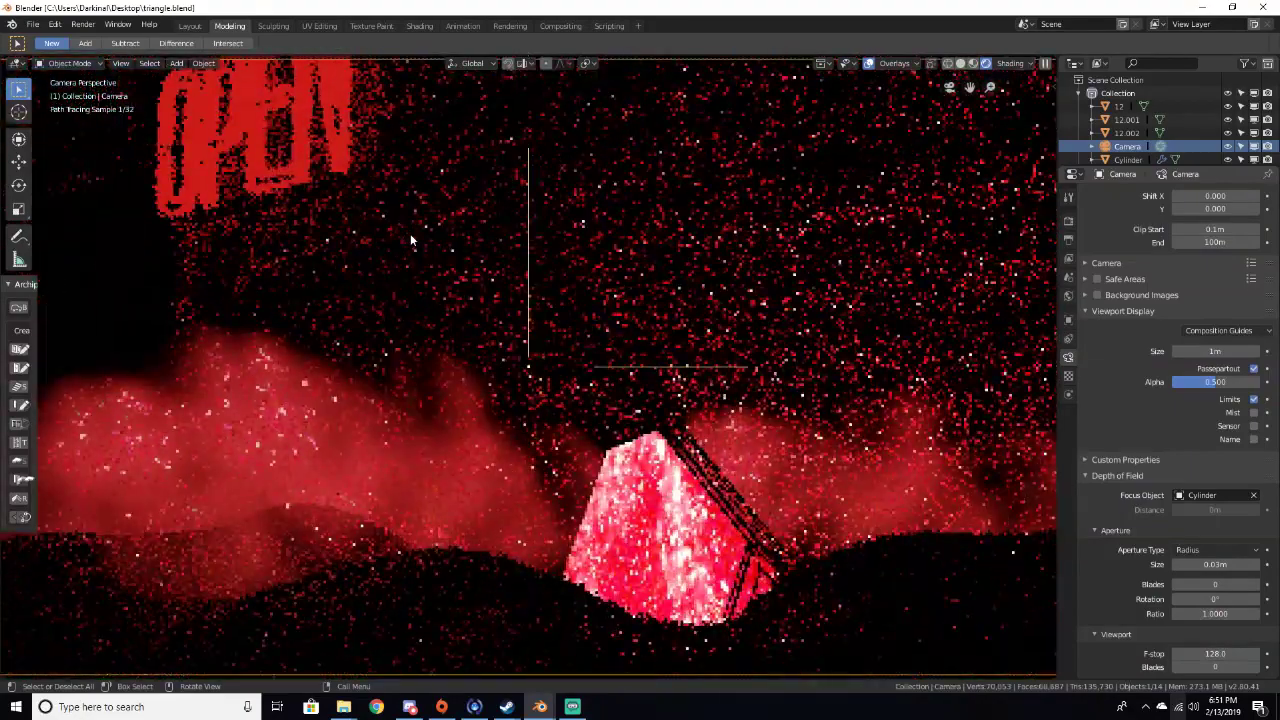
scroll(410, 240, "down", 4)
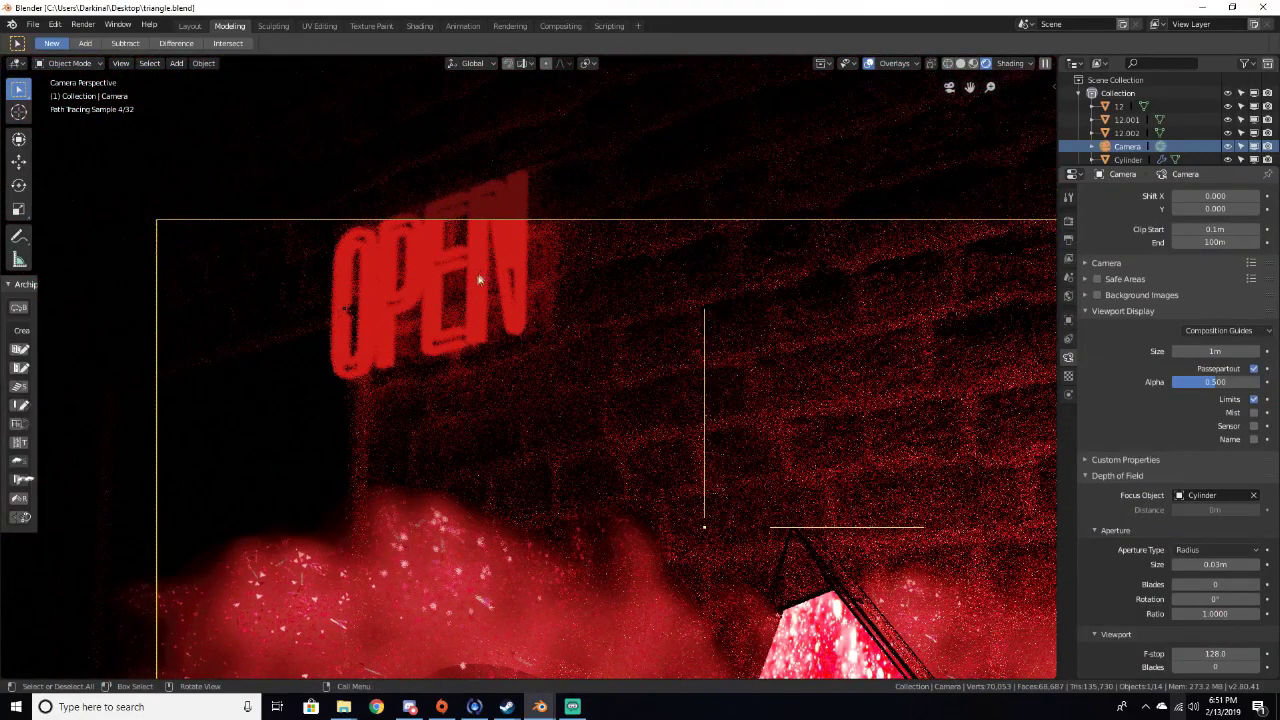
scroll(472, 282, "down", 2)
scroll(692, 568, "up", 3)
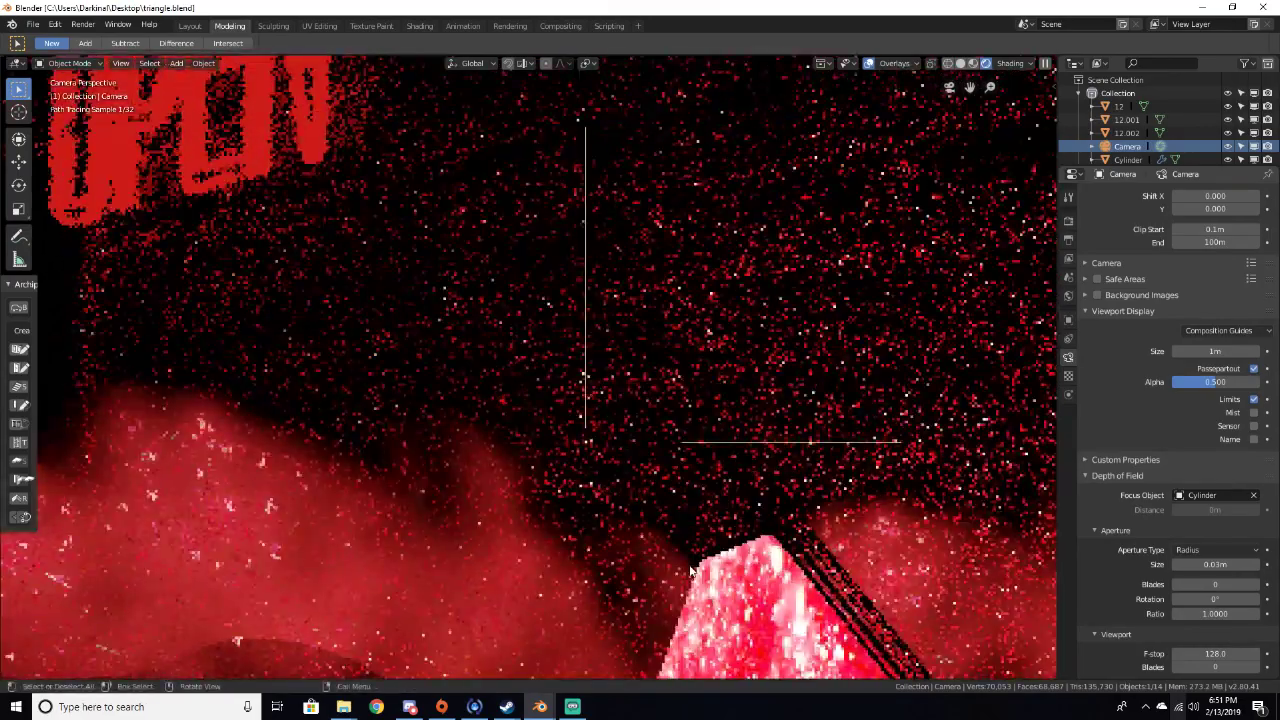
scroll(692, 568, "down", 2)
scroll(692, 568, "down", 2)
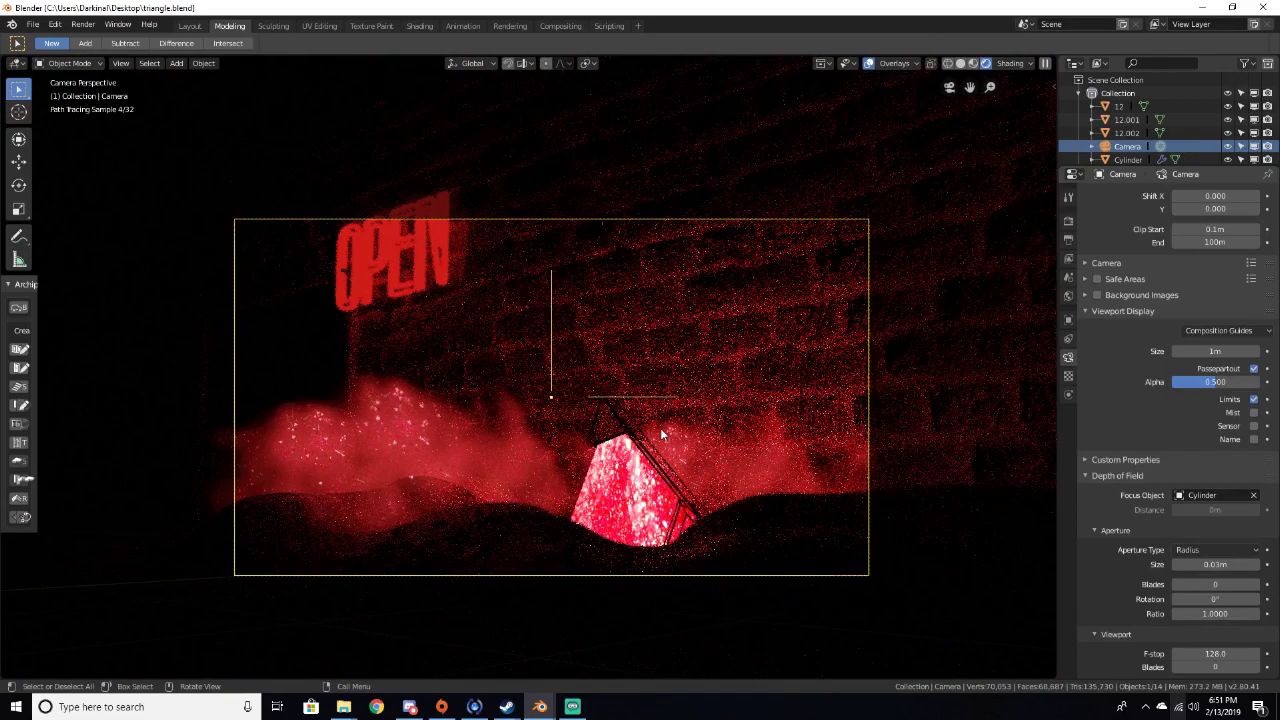
Try camera aperture sizes of 4.31 m and 0.31 m to compare the blur, and set the size back to 0.03 m
left_click_drag(1200, 565, 1207, 565)
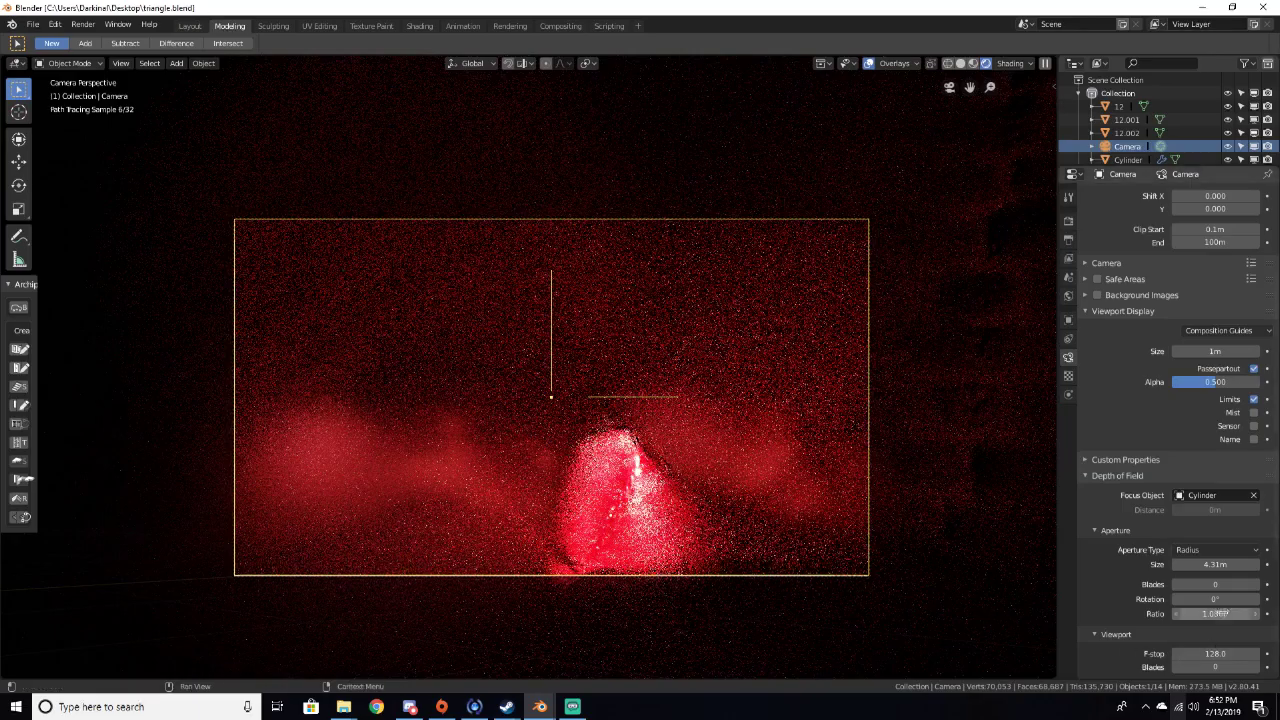
left_click_drag(1218, 565, 1064, 564)
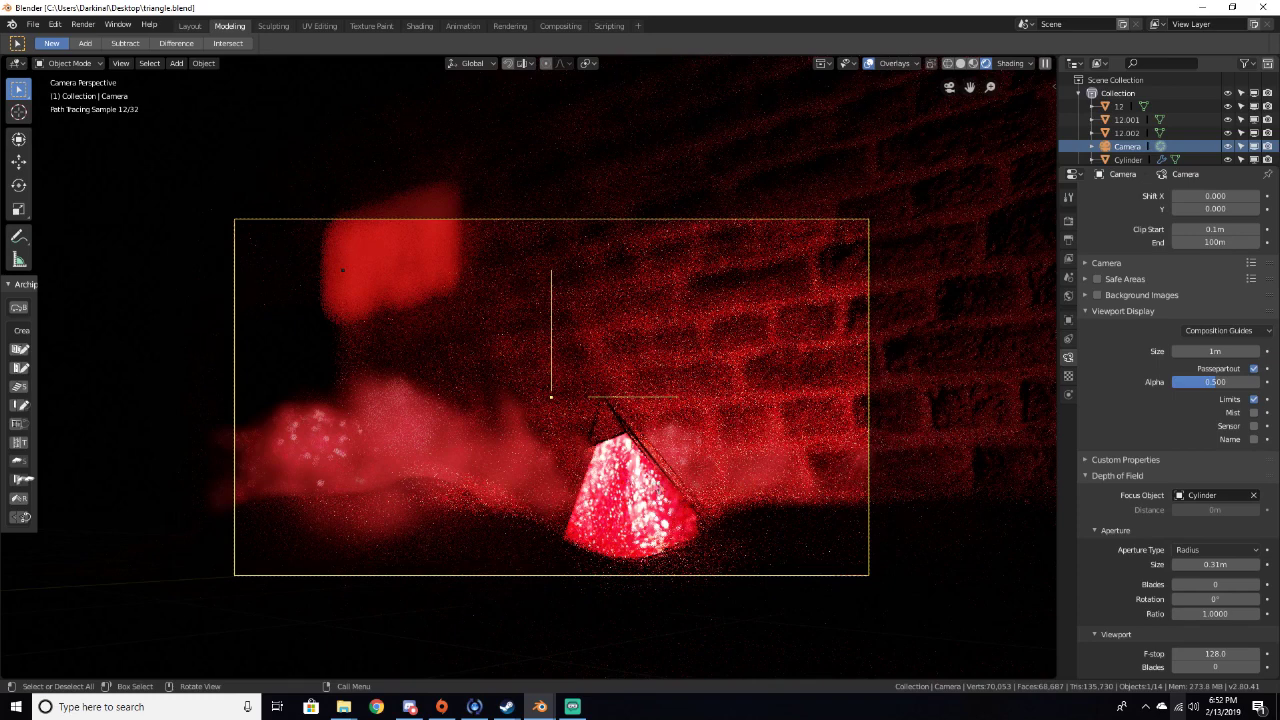
left_click(1207, 566)
type("0.03")
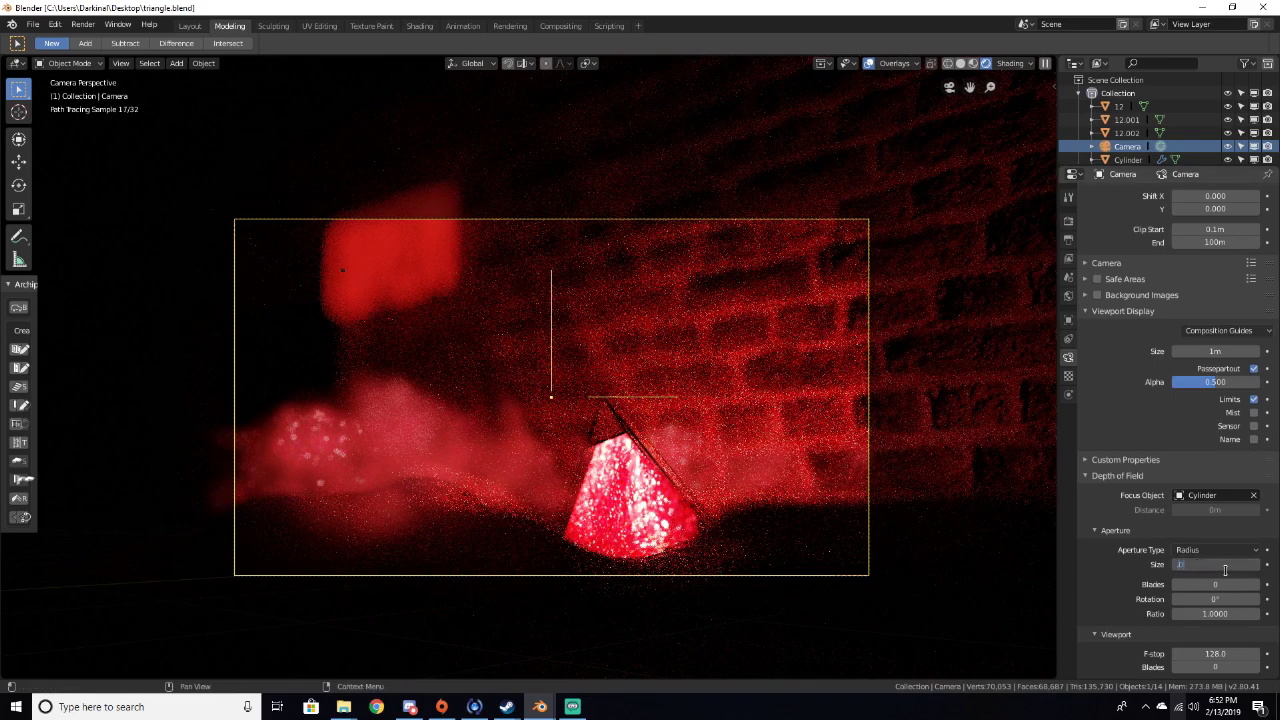
key("Return")
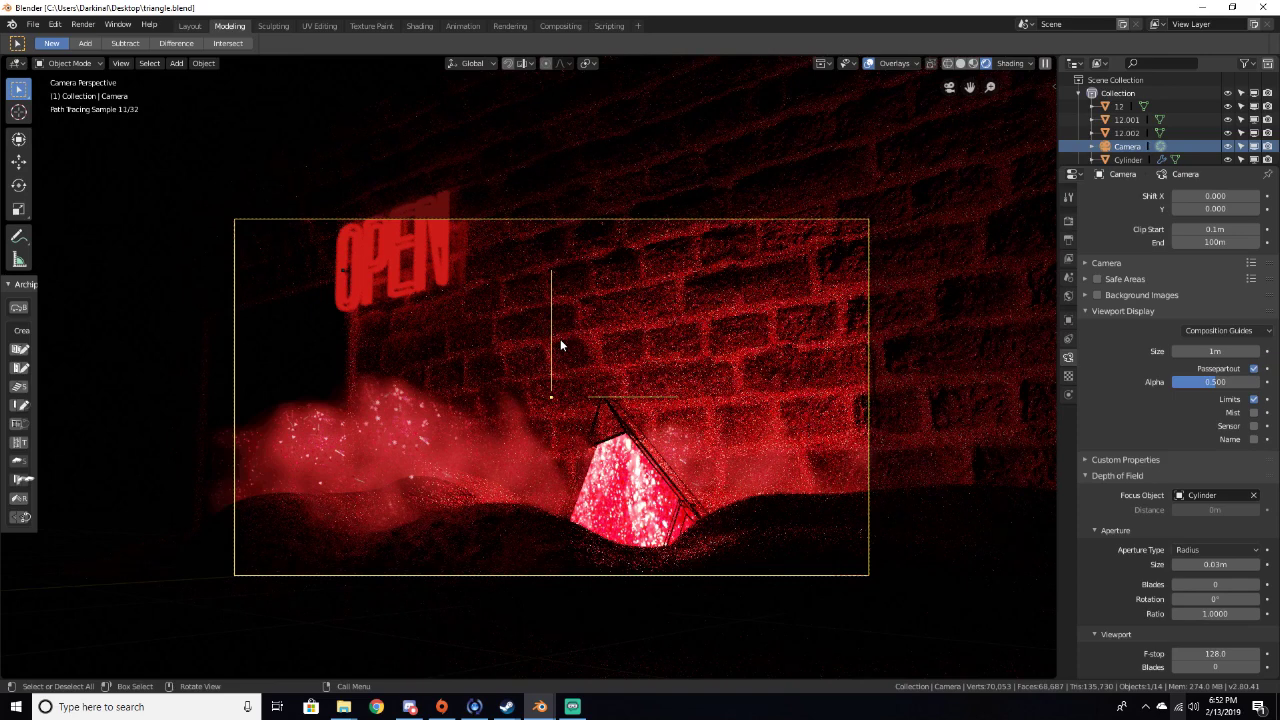
Switch the viewport to solid shading and leave the camera view to see the wall, ground and camera from the side
key("z")
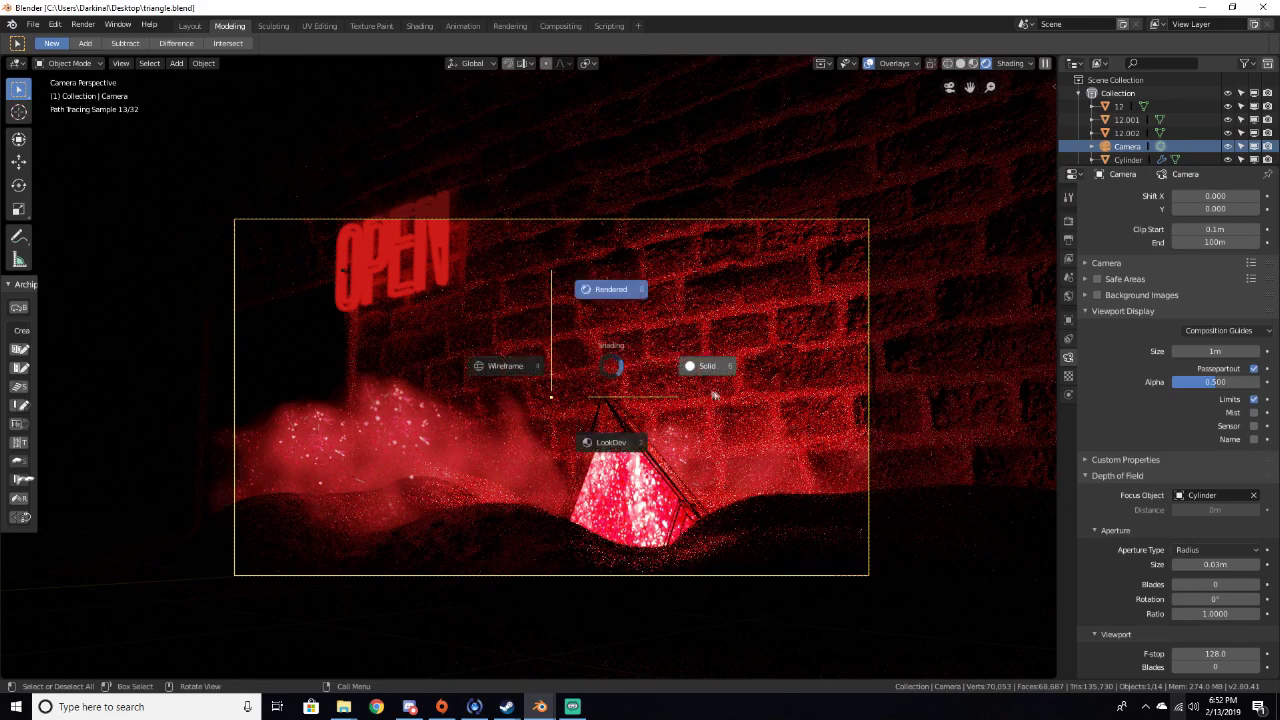
left_click(730, 385)
middle_click_drag(735, 388, 631, 345)
scroll(613, 408, "up", 2)
scroll(612, 405, "down", 5)
scroll(529, 393, "up", 5)
scroll(530, 402, "down", 5)
scroll(620, 350, "down", 1)
scroll(590, 356, "up", 1)
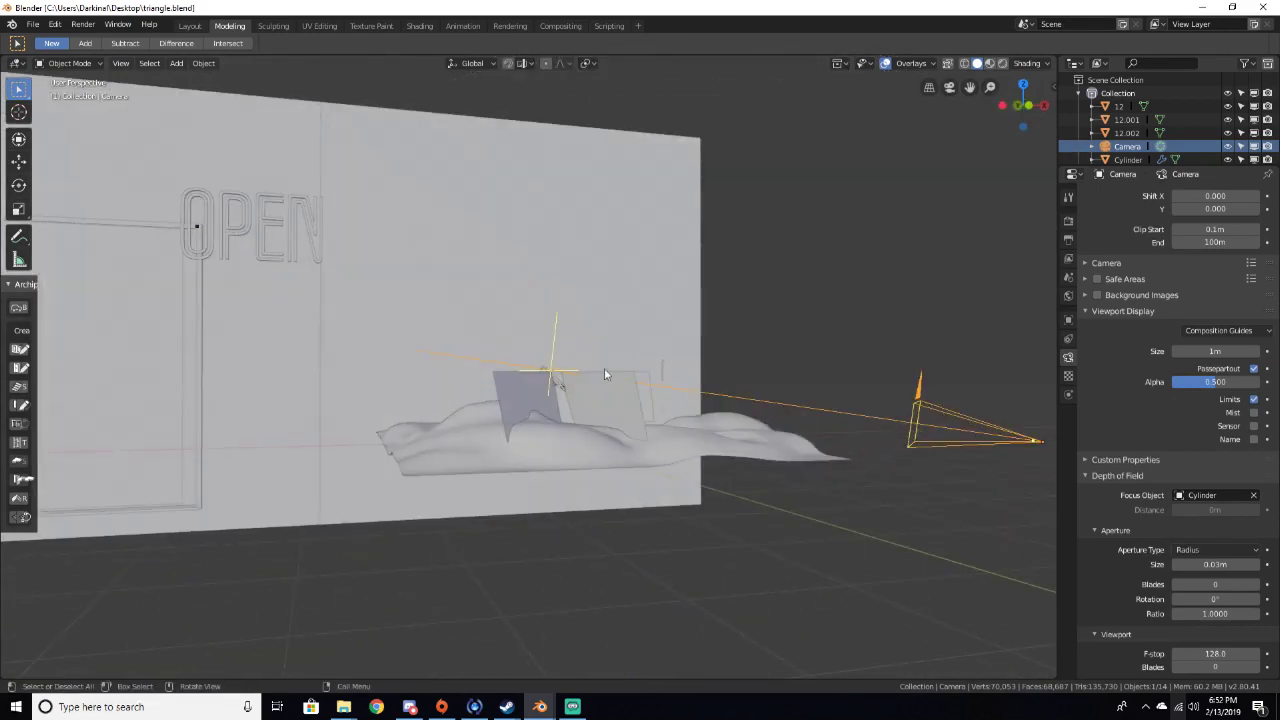
Examine the arrangement of the flat planes, triangle and focus marker on the ground in front of the wall from several angles
middle_click_drag(595, 393, 514, 371)
scroll(541, 339, "down", 3)
scroll(550, 423, "up", 5)
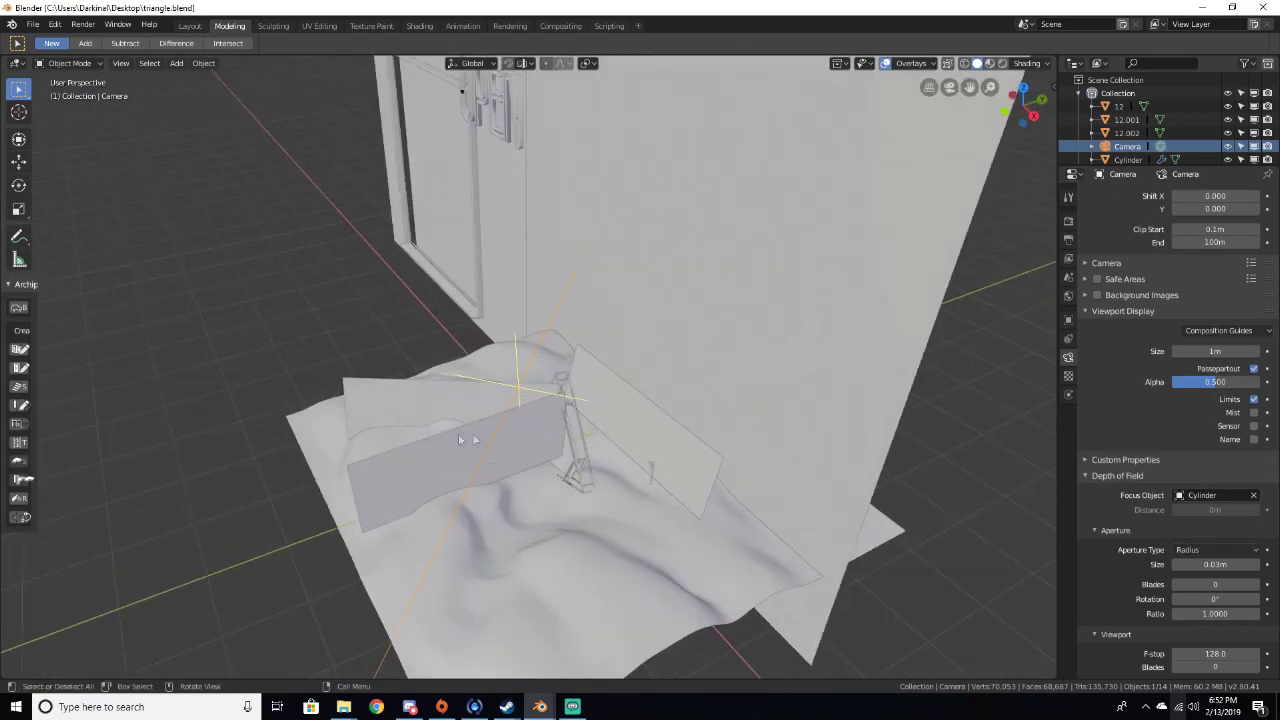
scroll(561, 445, "up", 2)
scroll(561, 445, "down", 5)
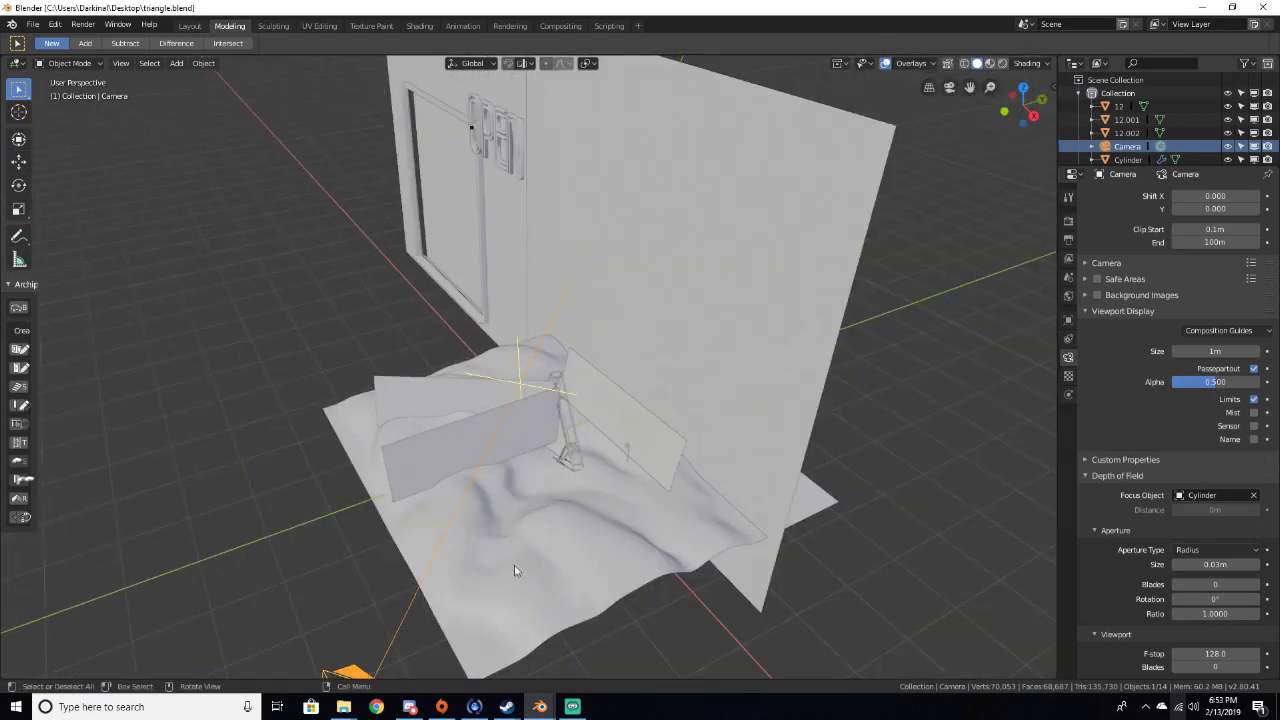
middle_click_drag(514, 565, 492, 432)
scroll(195, 391, "down", 2)
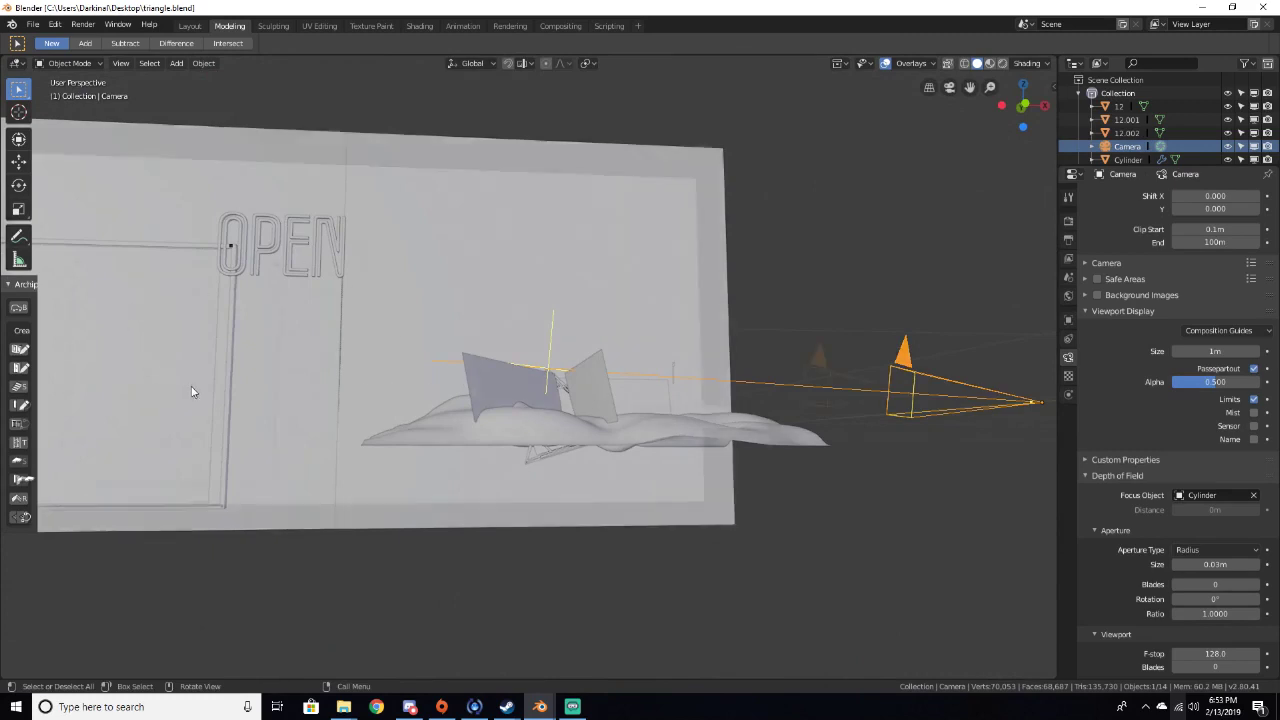
middle_click_drag(350, 380, 291, 408)
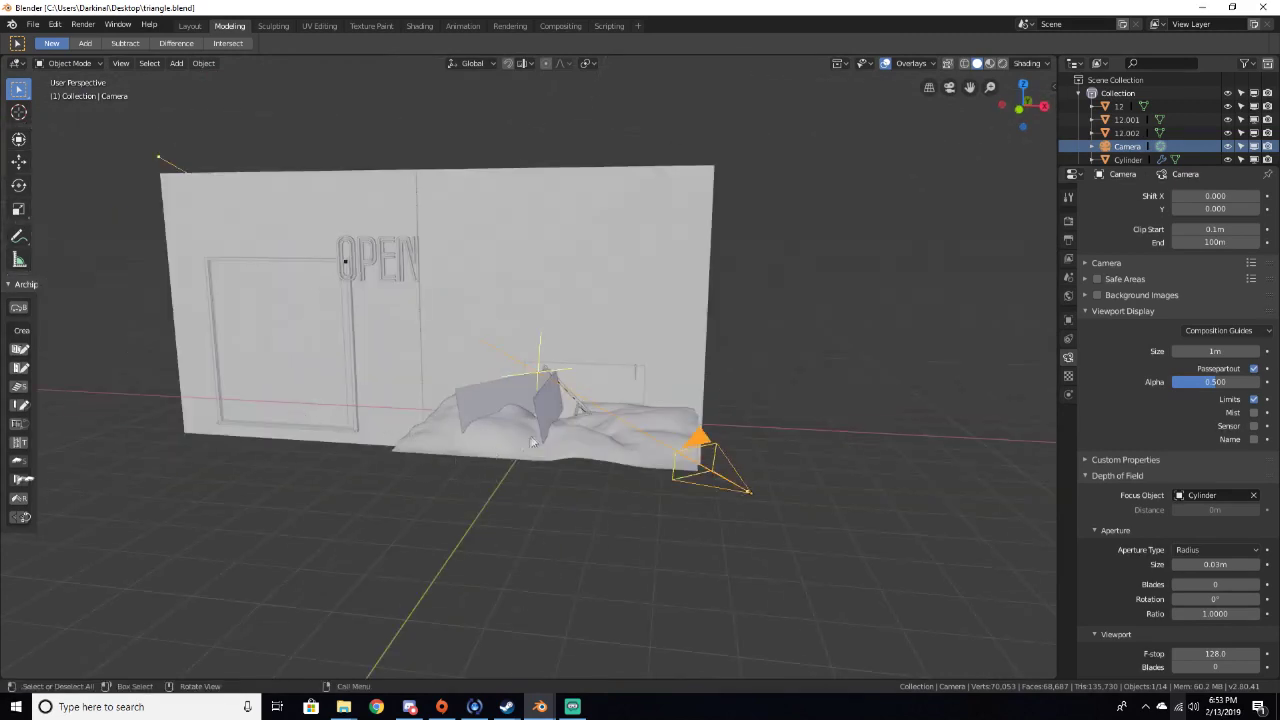
scroll(530, 437, "up", 5)
middle_click_drag(630, 408, 576, 432)
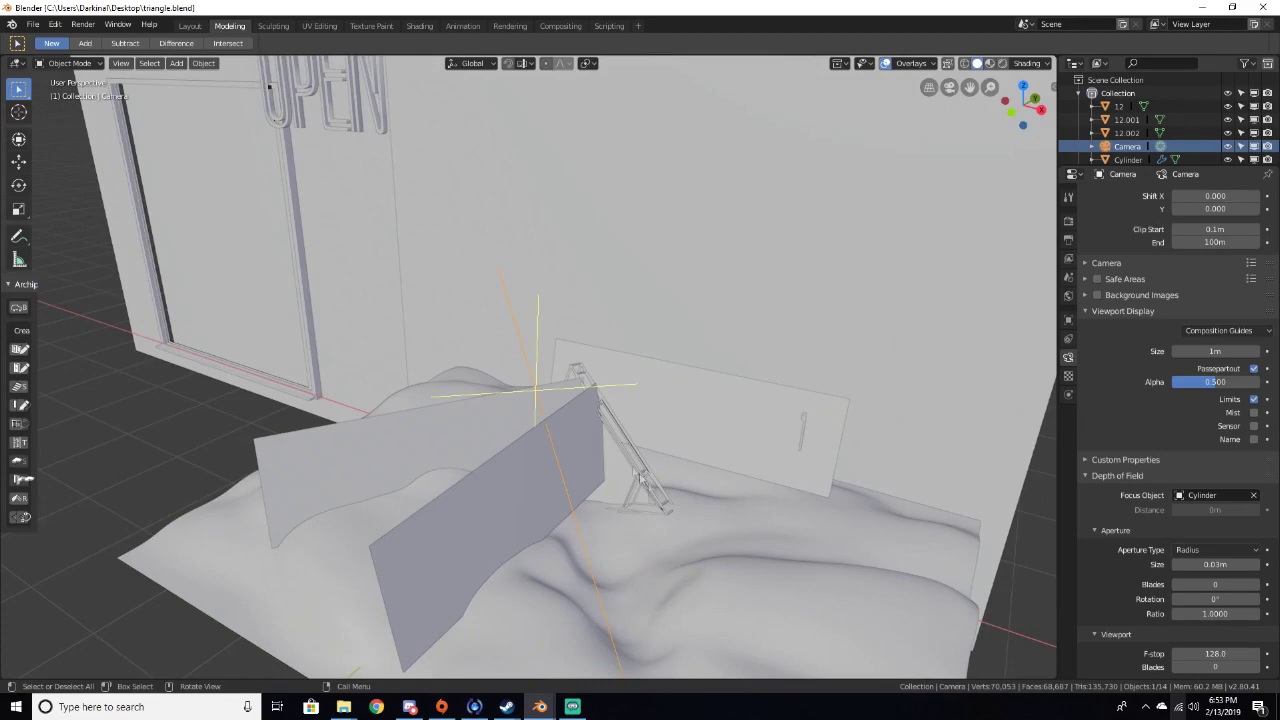
scroll(665, 510, "down", 5)
scroll(665, 510, "up", 4)
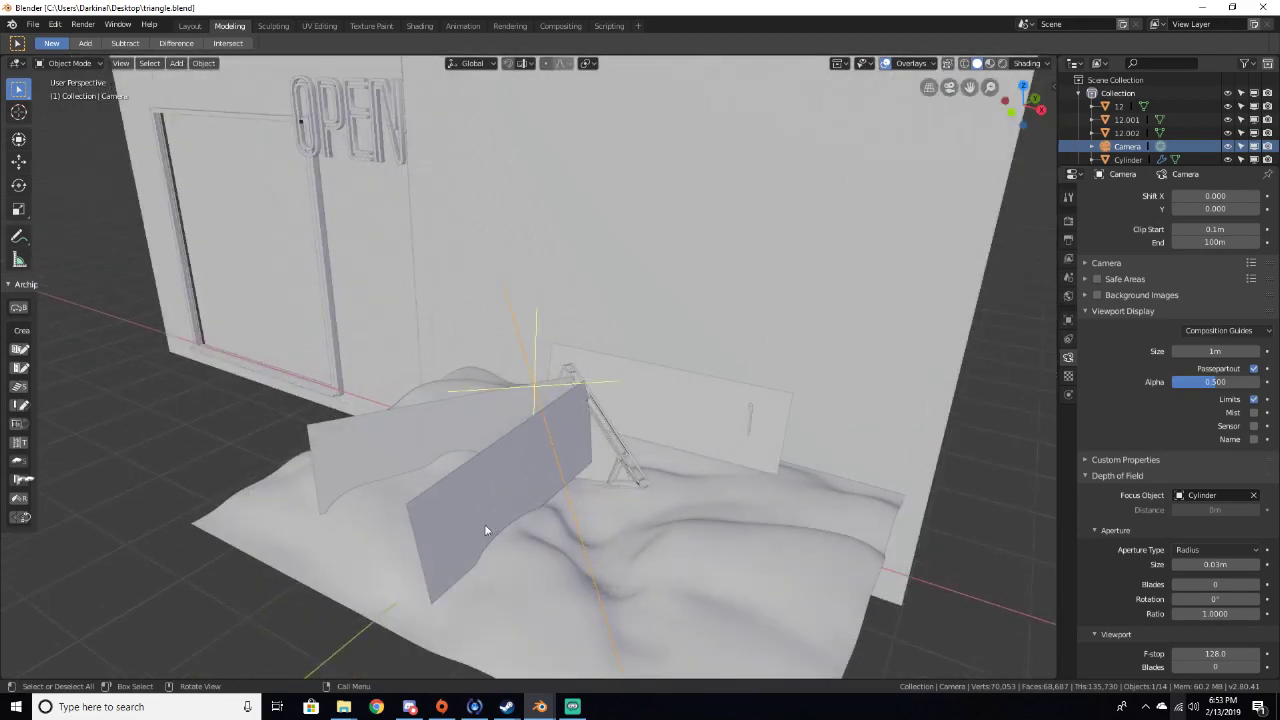